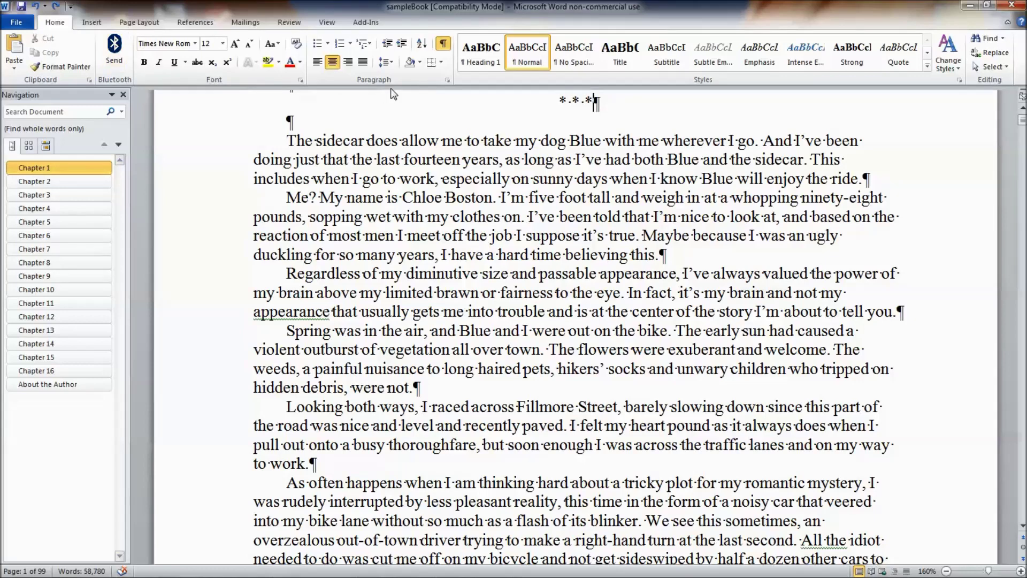
# Step: Apply Heading 1 to the * * * separator line, then return it to Normal style
pyautogui.click(475, 60)
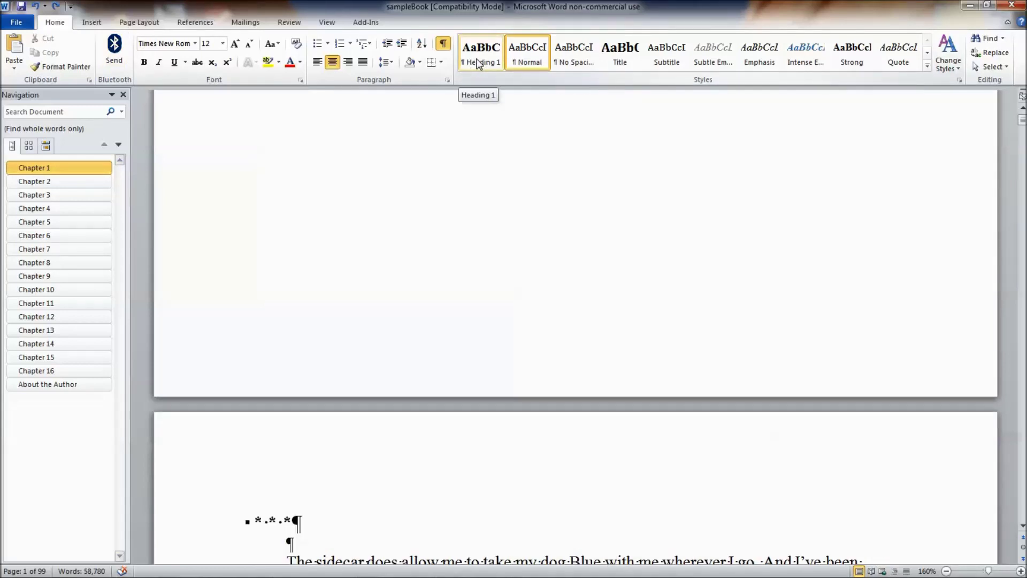
pyautogui.click(522, 60)
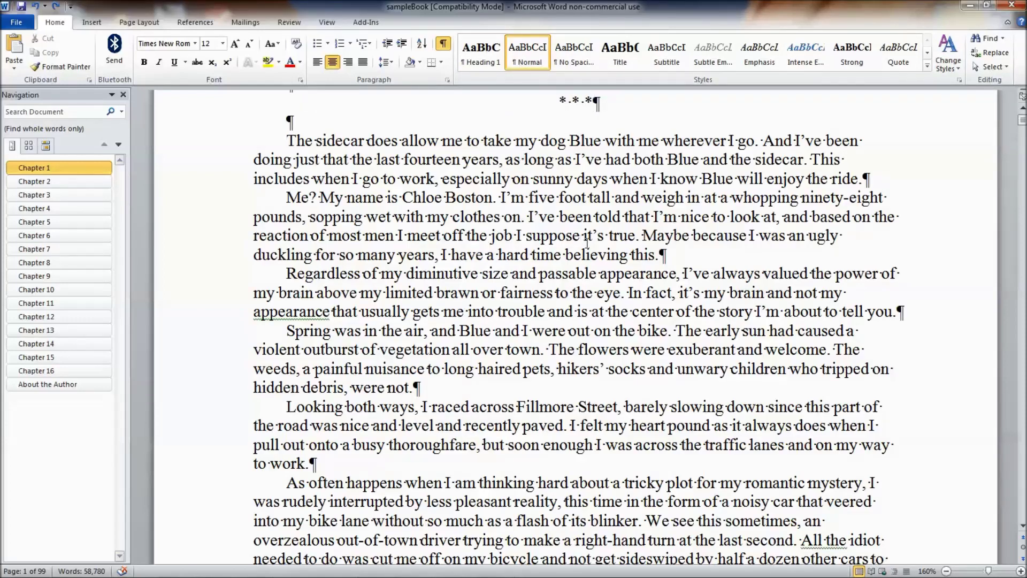
pyautogui.scroll(1, 675, 253)
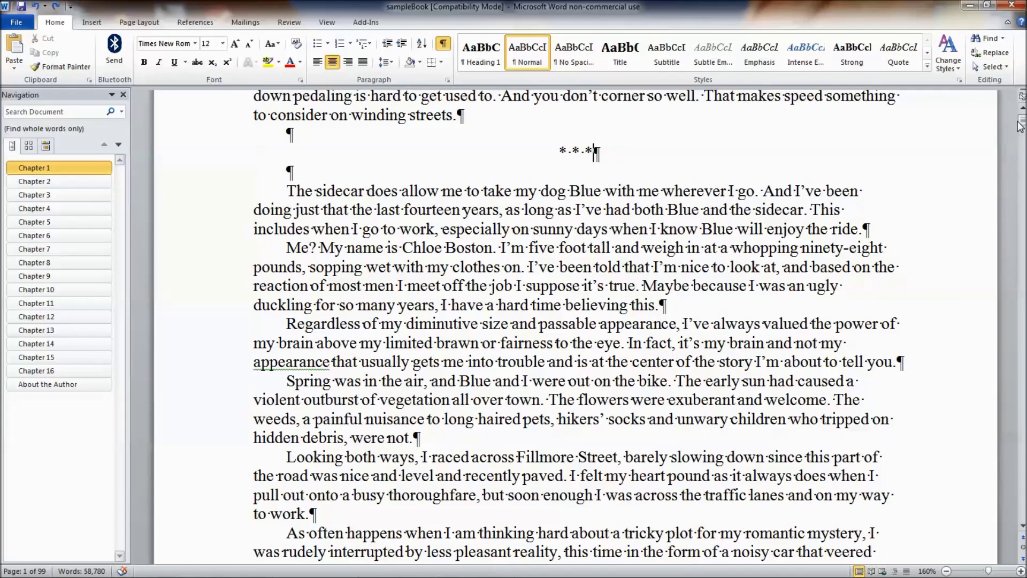
pyautogui.moveTo(1022, 122); pyautogui.dragTo(1022, 113)
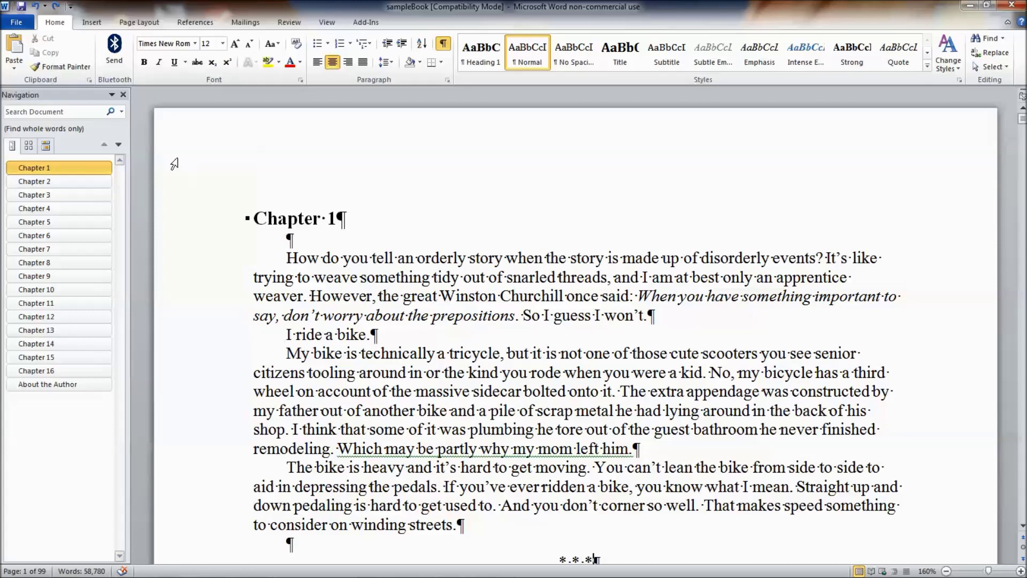
# Step: Open movingViolation - Kindle from Desktop > Brian's Writing > Moving Violation
pyautogui.click(16, 24)
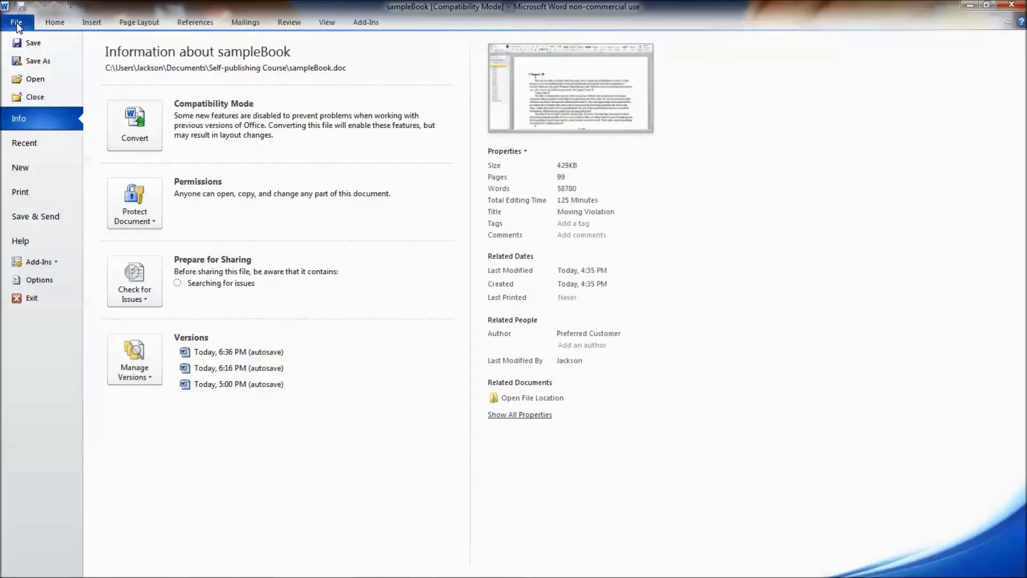
pyautogui.click(33, 79)
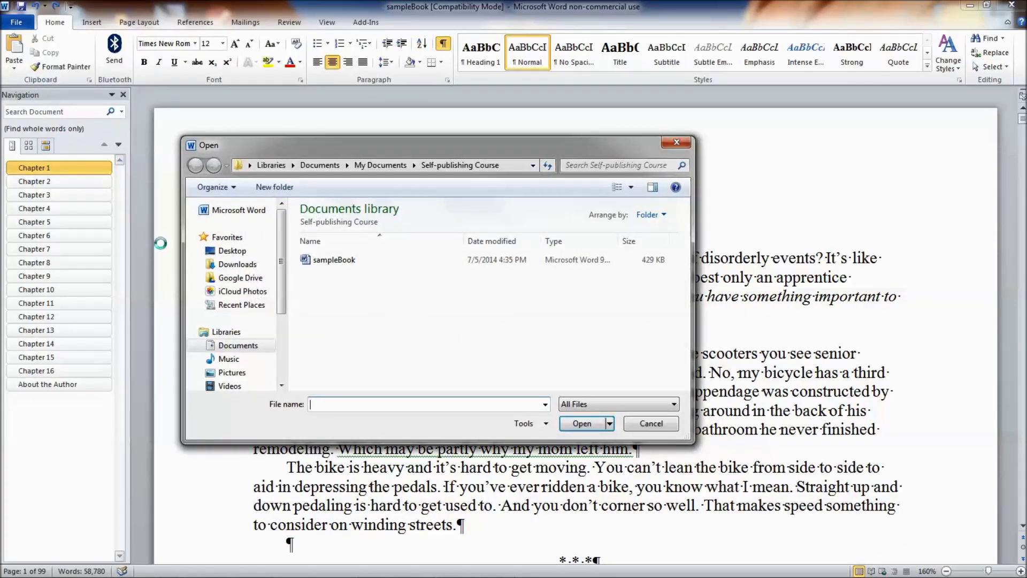
pyautogui.click(232, 251)
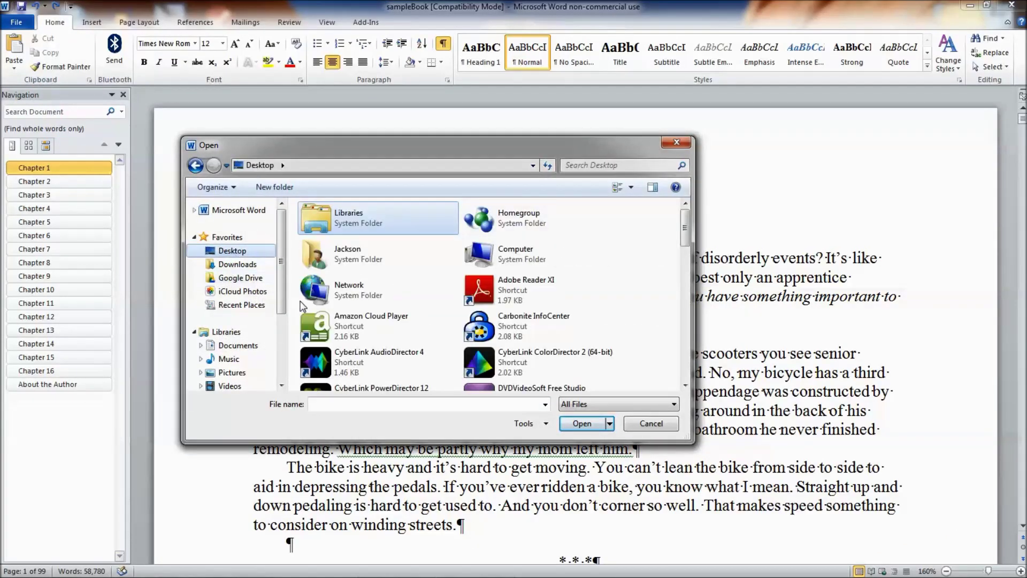
pyautogui.scroll(-5, 686, 371)
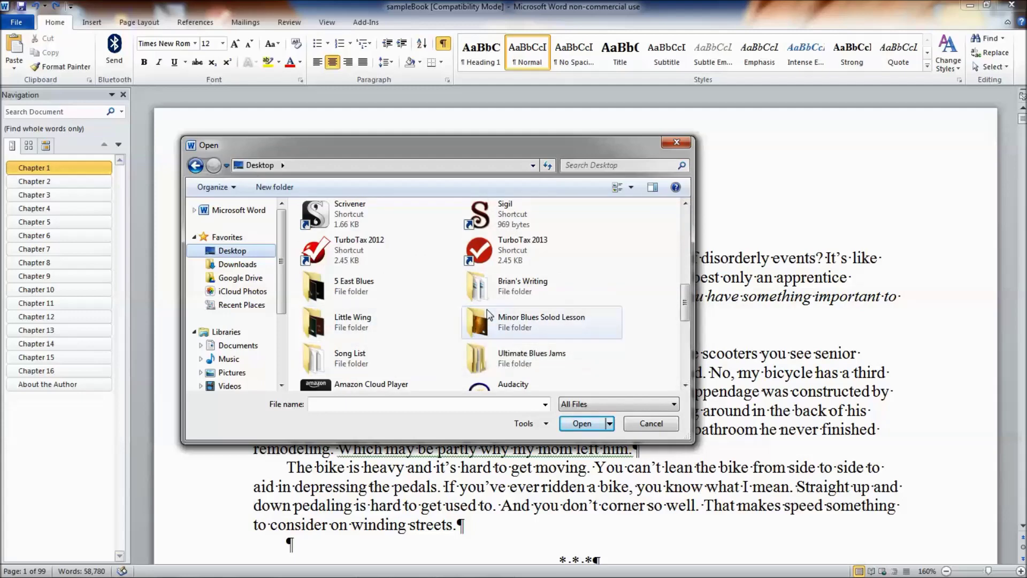
pyautogui.doubleClick(502, 294)
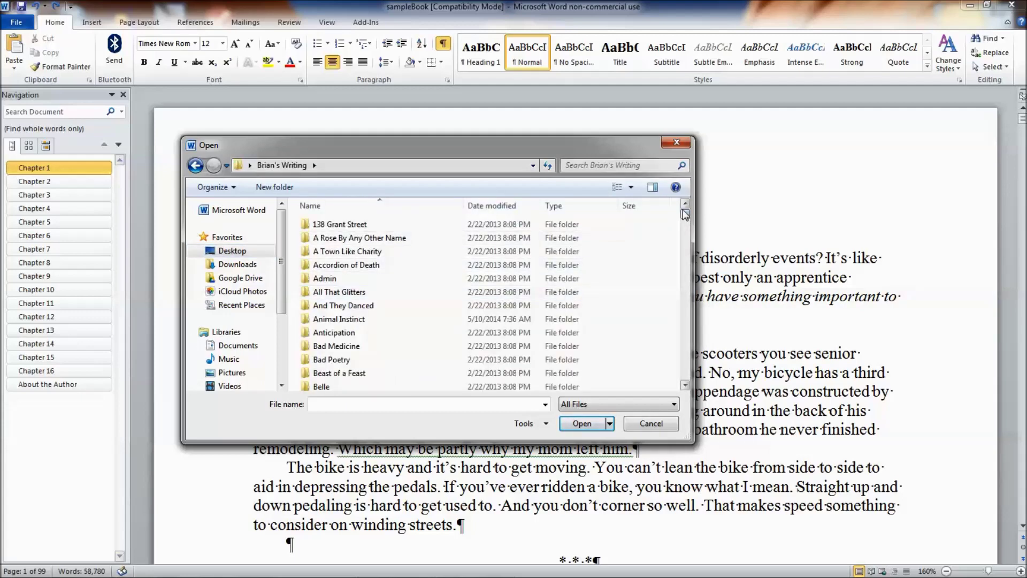
pyautogui.moveTo(685, 219); pyautogui.dragTo(671, 294)
pyautogui.doubleClick(348, 283)
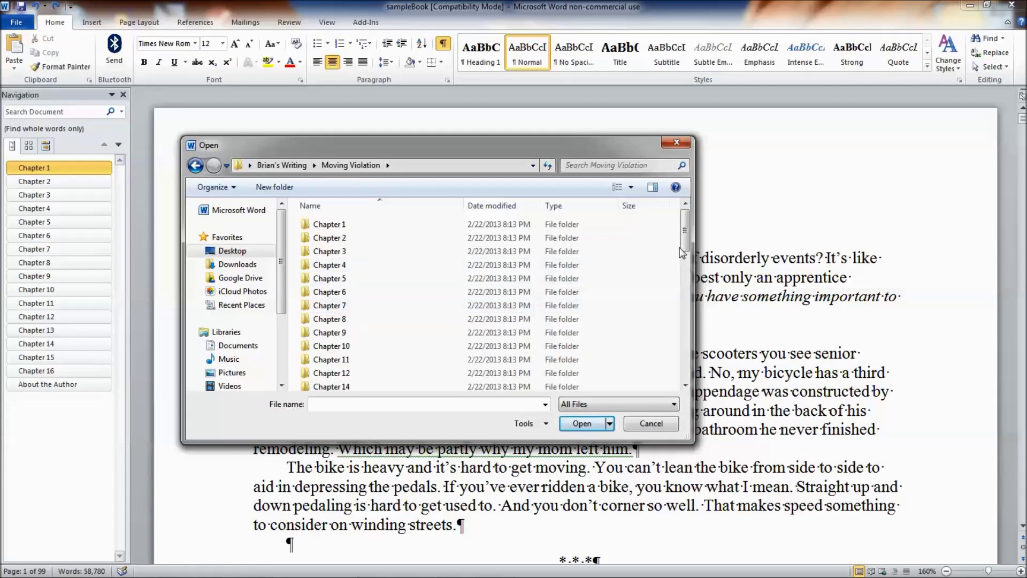
pyautogui.moveTo(683, 249); pyautogui.dragTo(681, 332)
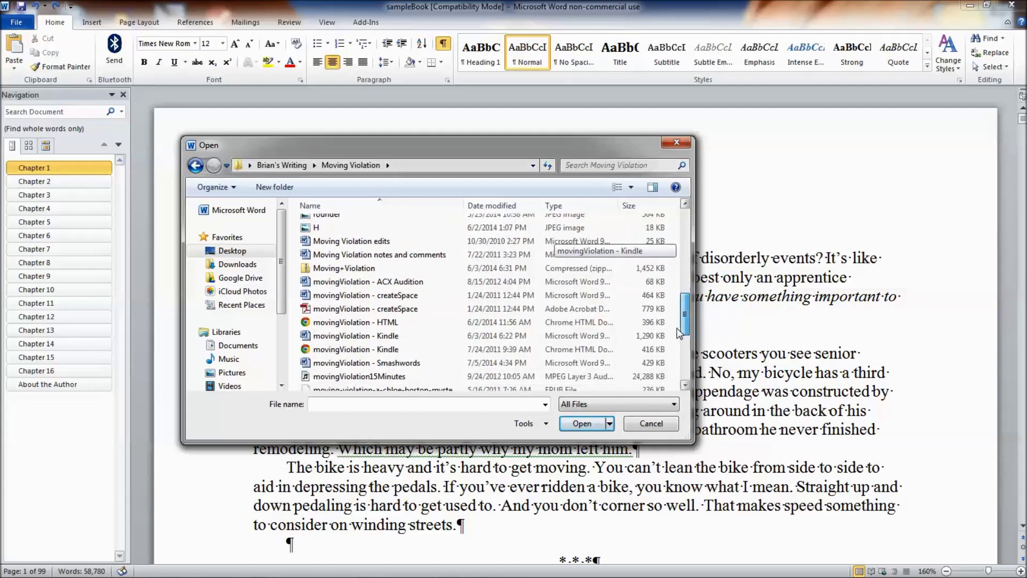
pyautogui.doubleClick(393, 336)
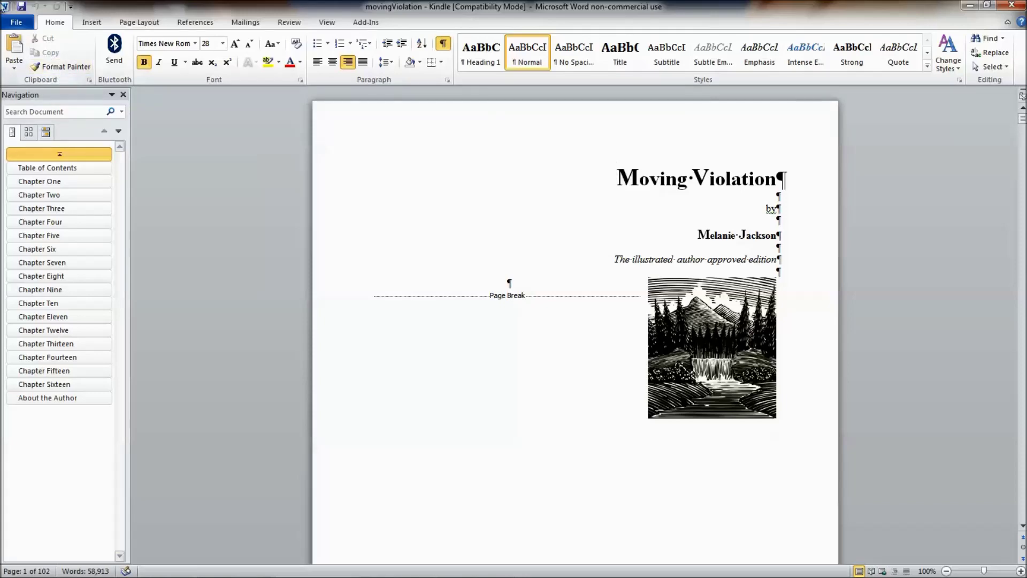
# Step: Close movingViolation - Kindle and bring up sampleBook's File information page
pyautogui.click(9, 21)
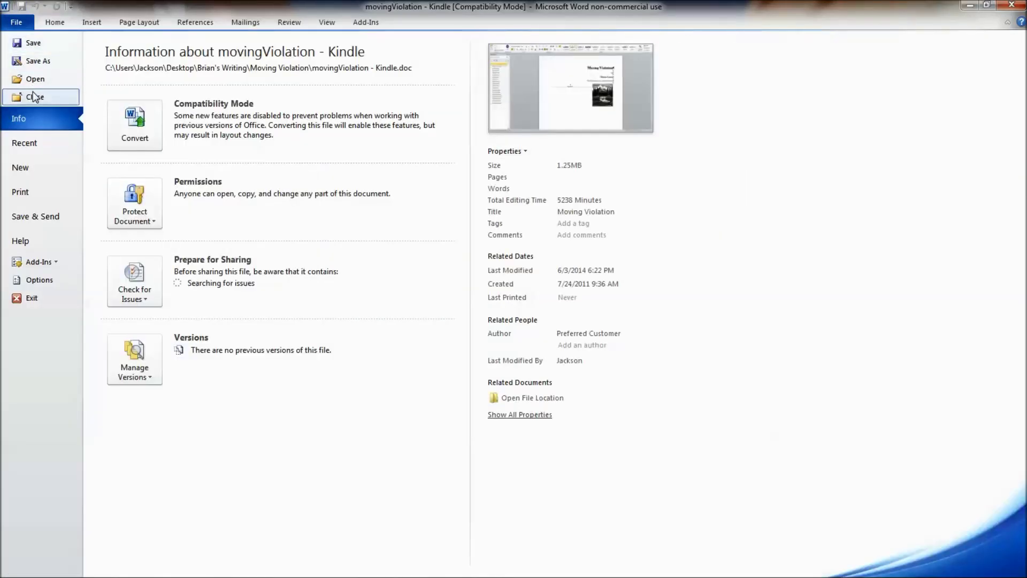
pyautogui.click(31, 93)
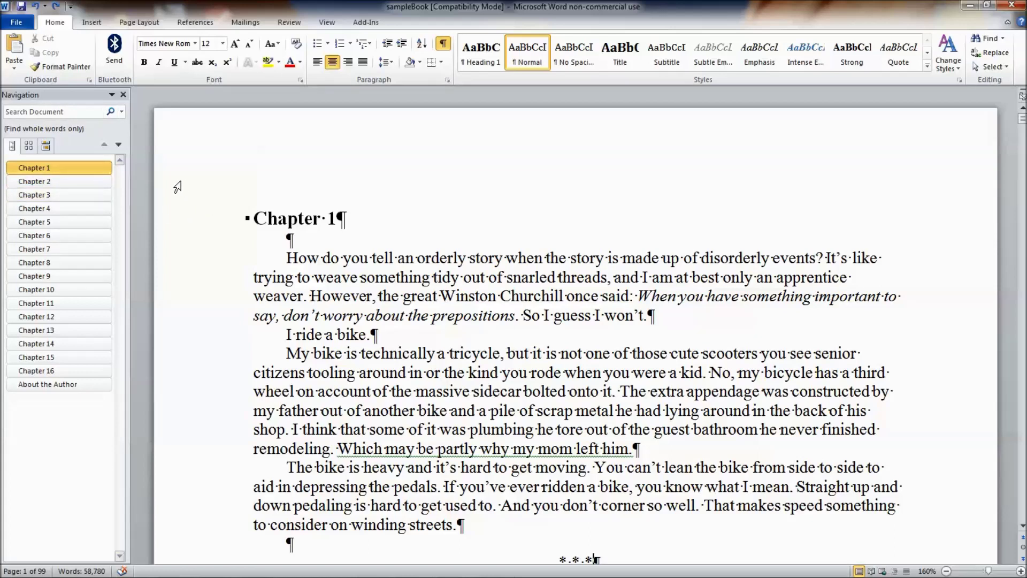
pyautogui.click(17, 24)
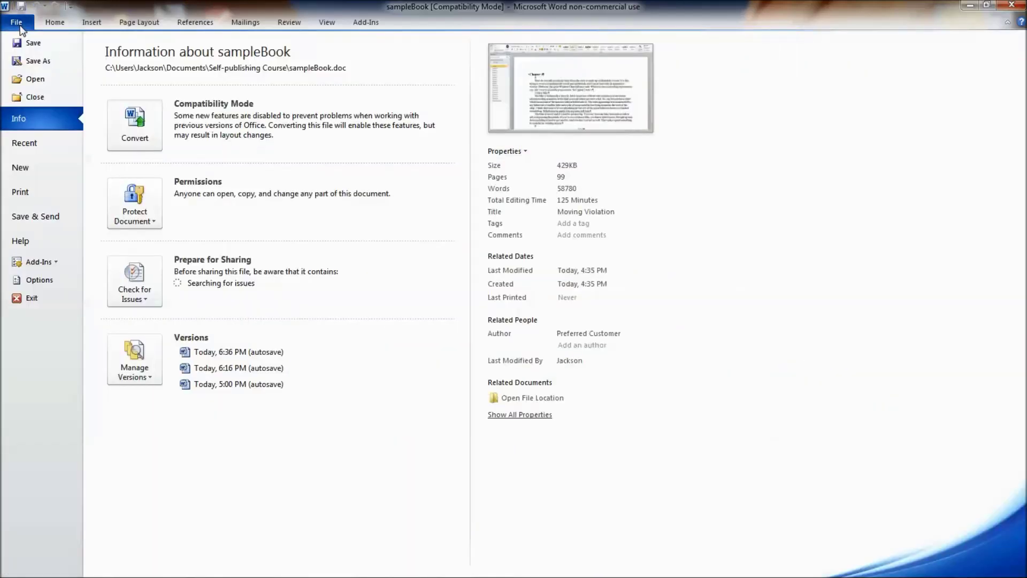
# Step: Open overboard - Kindle from the Overboard folder under Brian's Writing
pyautogui.click(31, 81)
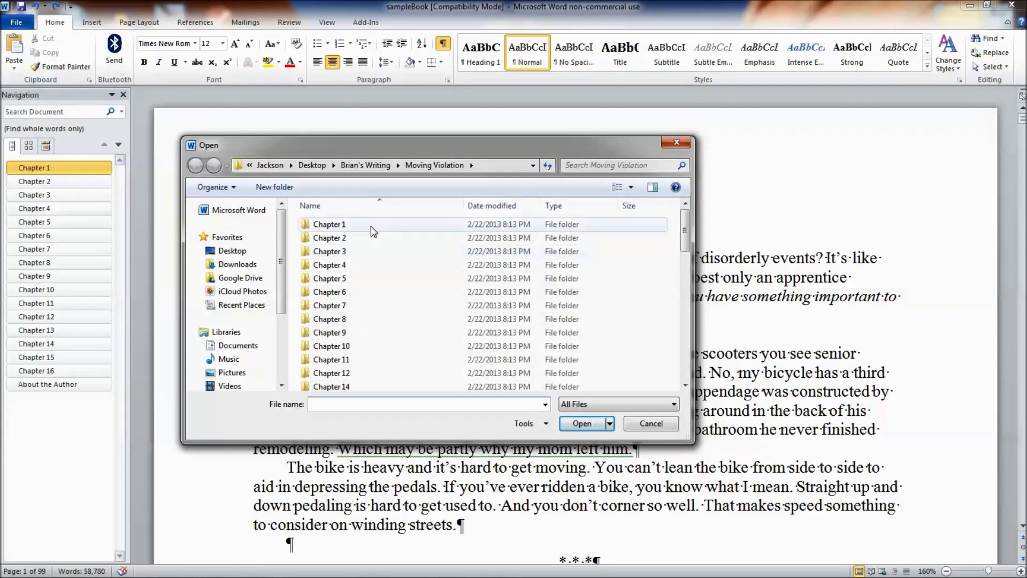
pyautogui.click(367, 165)
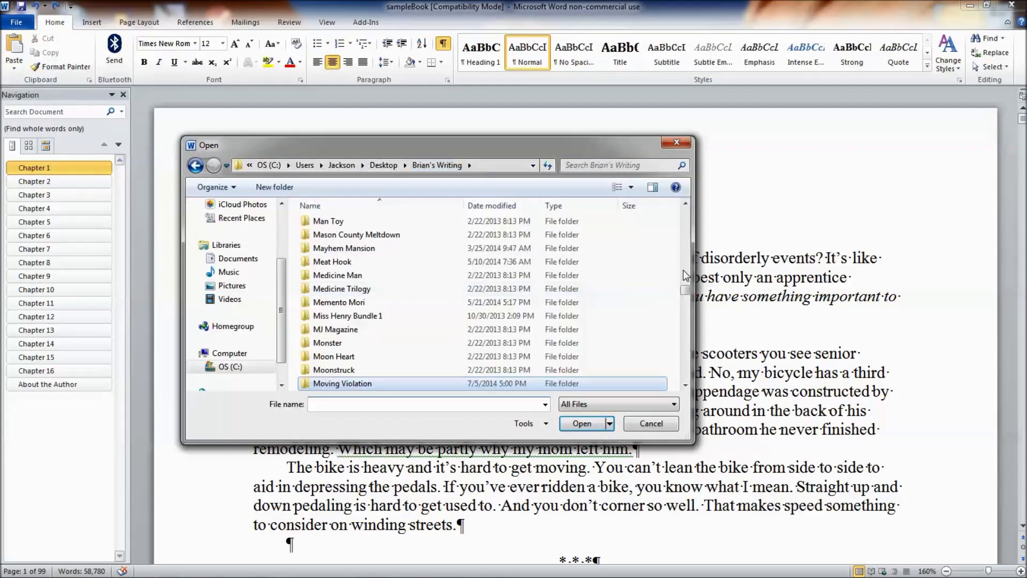
pyautogui.moveTo(685, 290)
pyautogui.mouseDown()
pyautogui.moveTo(680, 362)
pyautogui.moveTo(683, 309)
pyautogui.mouseUp()
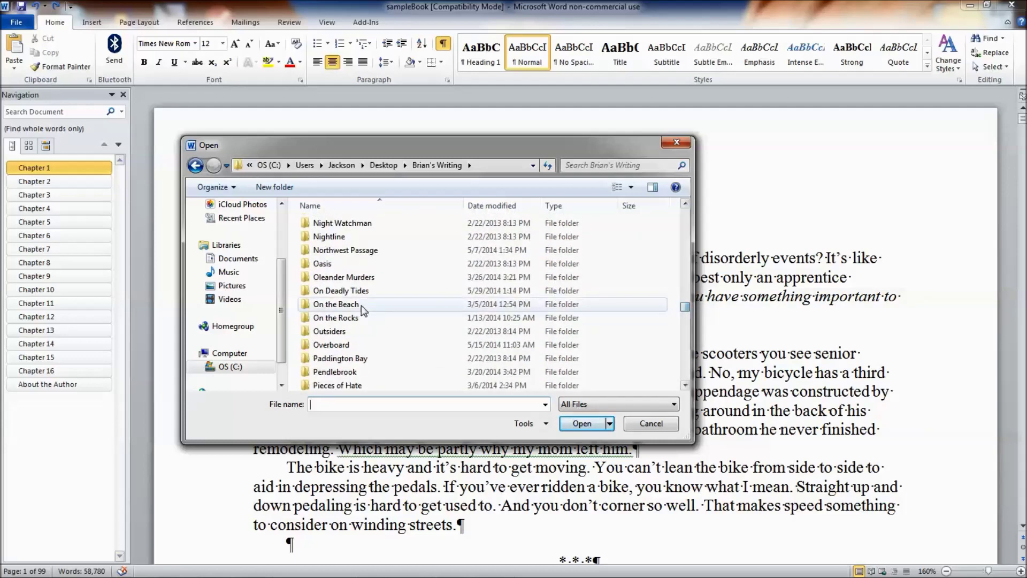
pyautogui.doubleClick(339, 345)
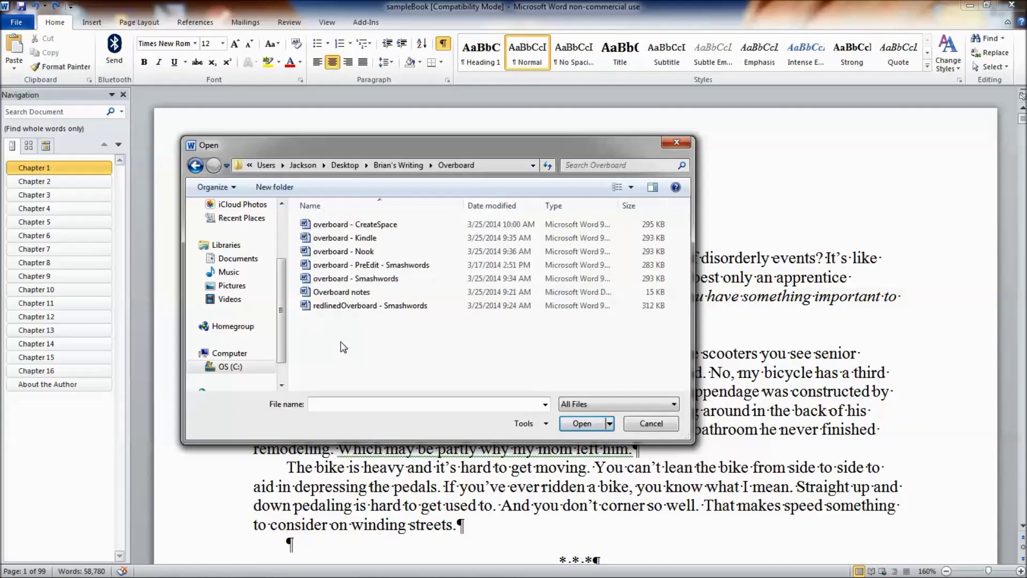
pyautogui.doubleClick(358, 238)
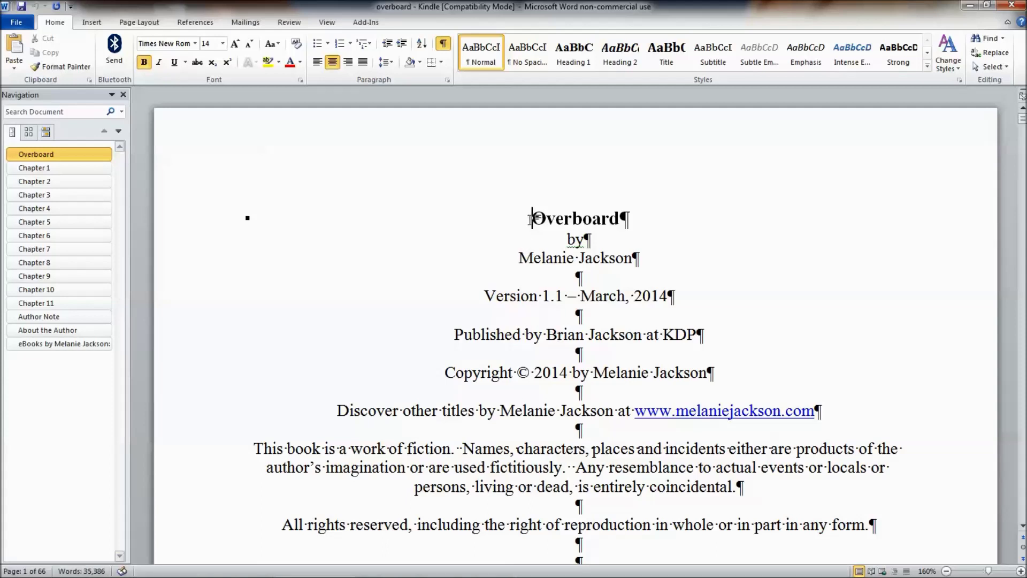
# Step: Copy the Overboard title page, from the title through the all-rights-reserved paragraph
pyautogui.moveTo(532, 217); pyautogui.dragTo(647, 475)
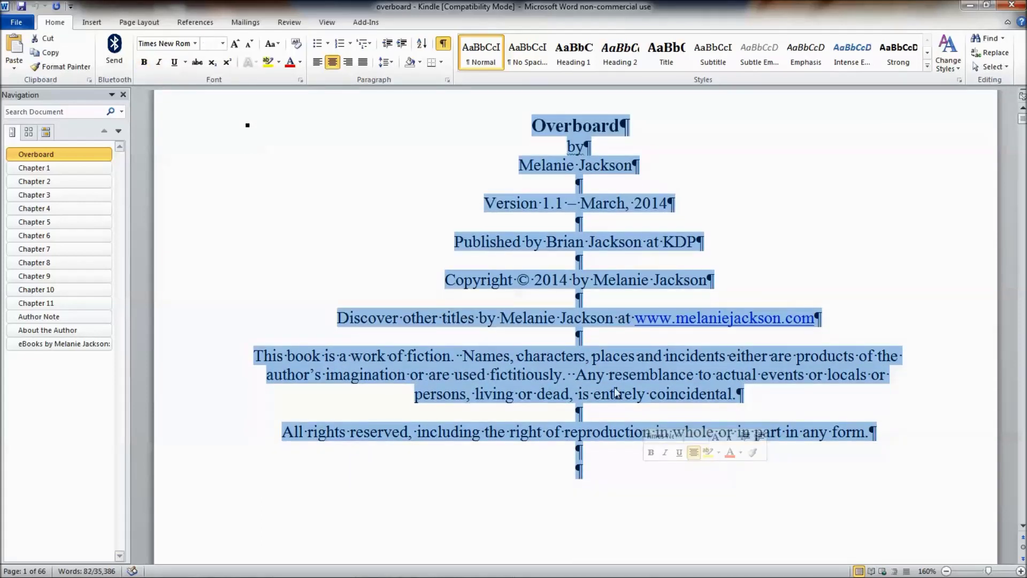
pyautogui.rightClick(608, 365)
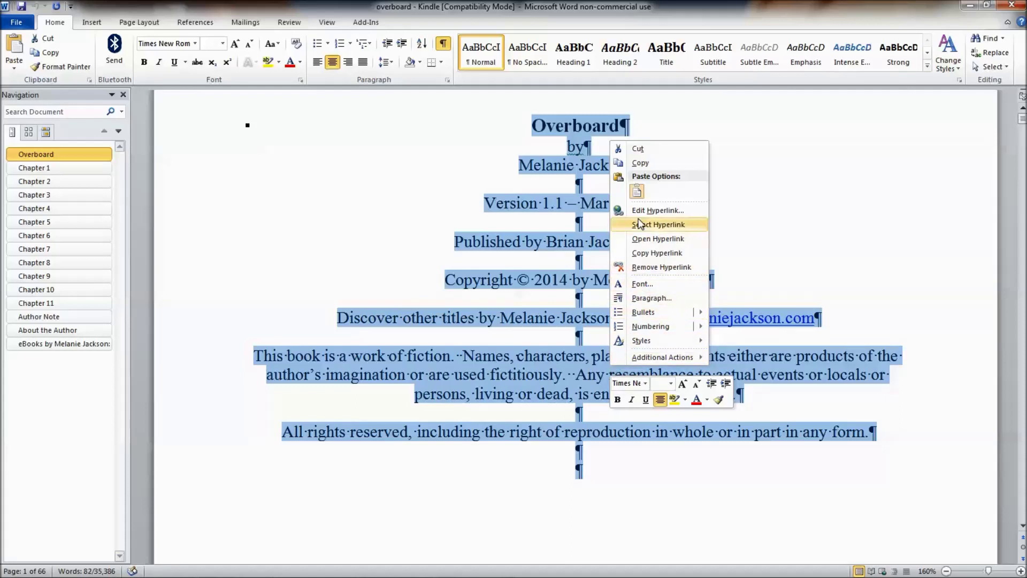
pyautogui.click(648, 165)
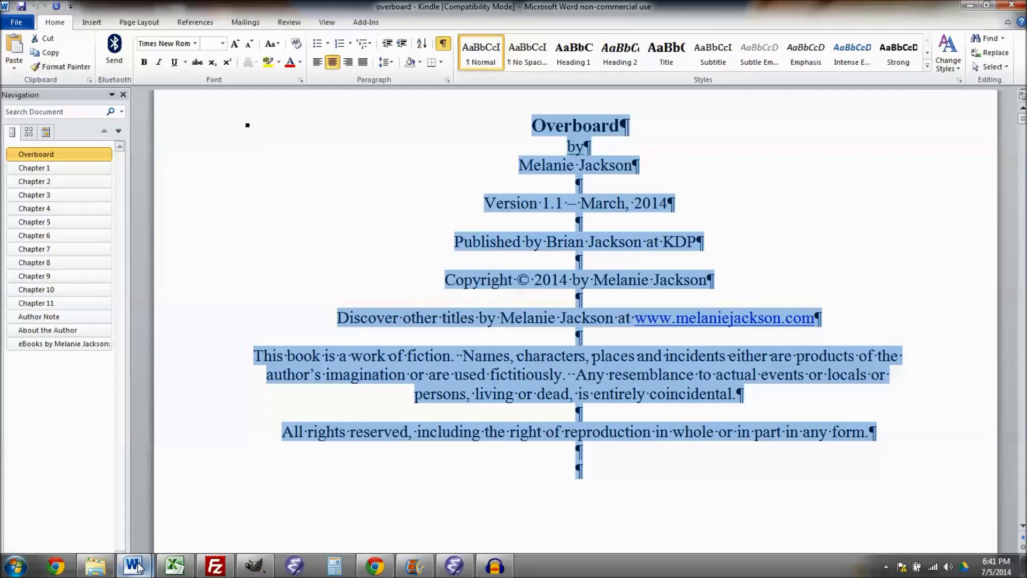
pyautogui.moveTo(138, 567)
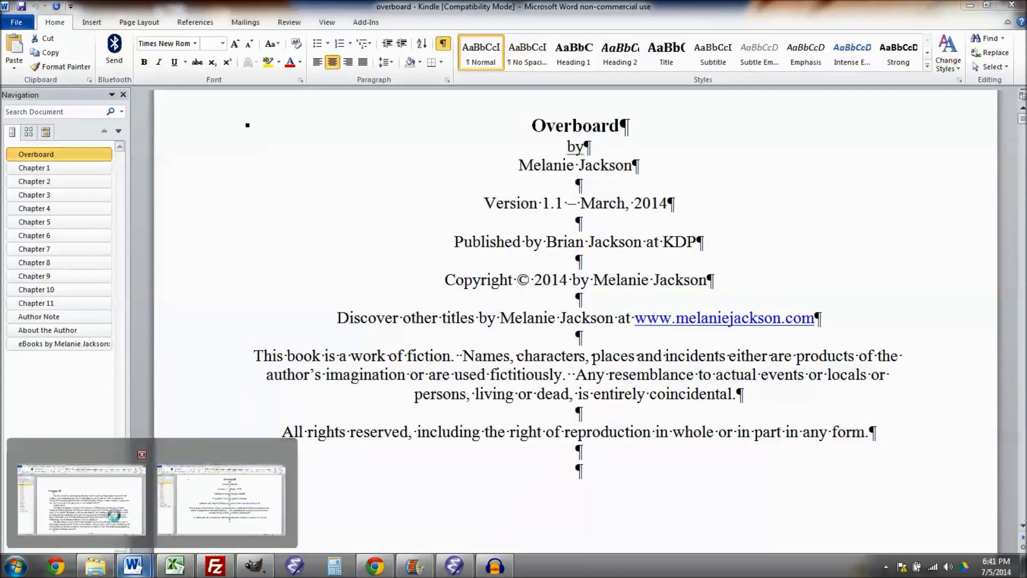
# Step: Paste the copied title page into sampleBook just before the Chapter 1 heading
pyautogui.click(80, 498)
pyautogui.click(252, 220)
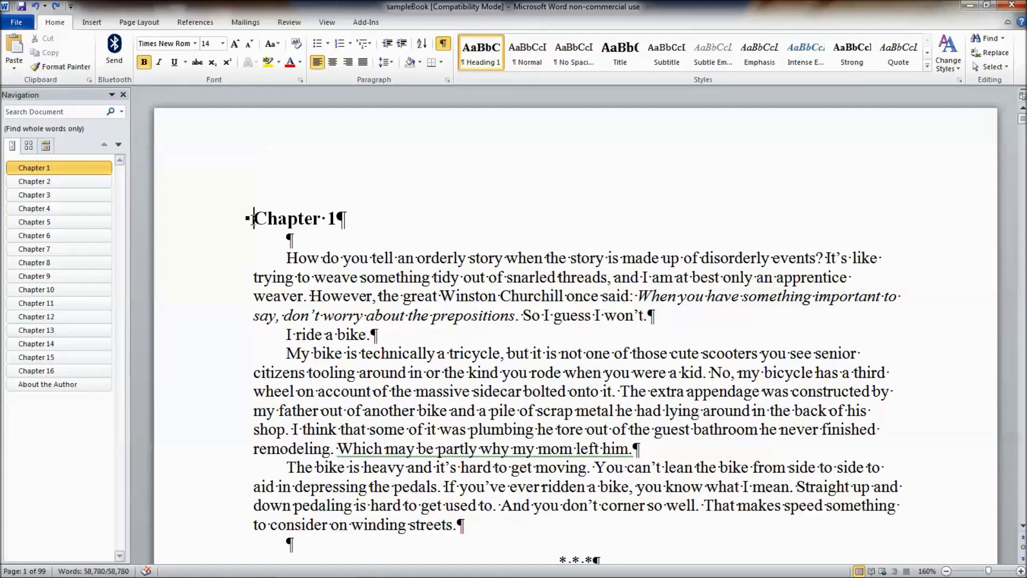
pyautogui.rightClick(254, 223)
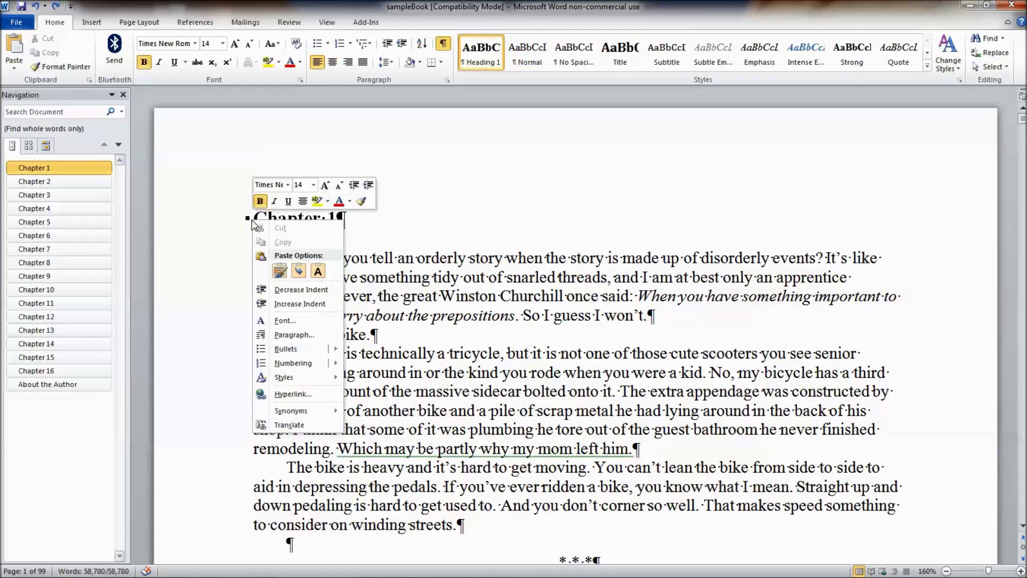
pyautogui.click(280, 270)
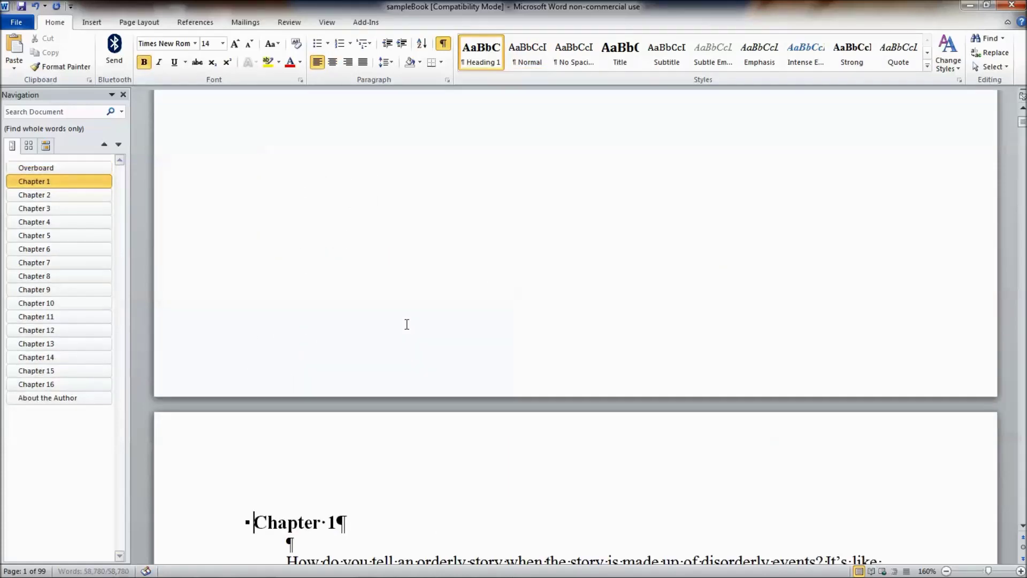
pyautogui.moveTo(1023, 124); pyautogui.dragTo(1023, 120)
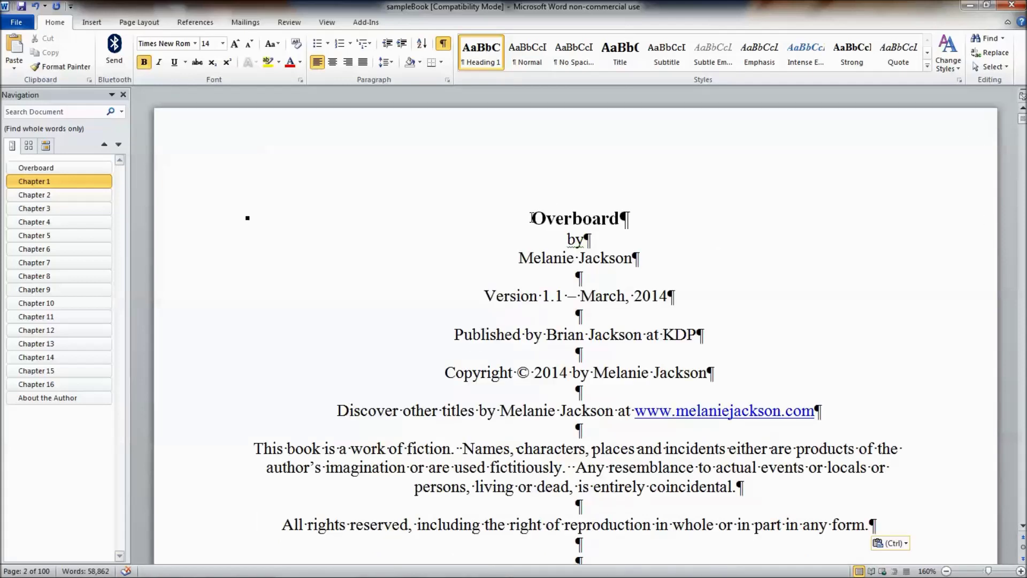
# Step: Retitle it 'Our Sample Document' and replace the author line with the new author's name
pyautogui.moveTo(532, 219); pyautogui.dragTo(621, 221)
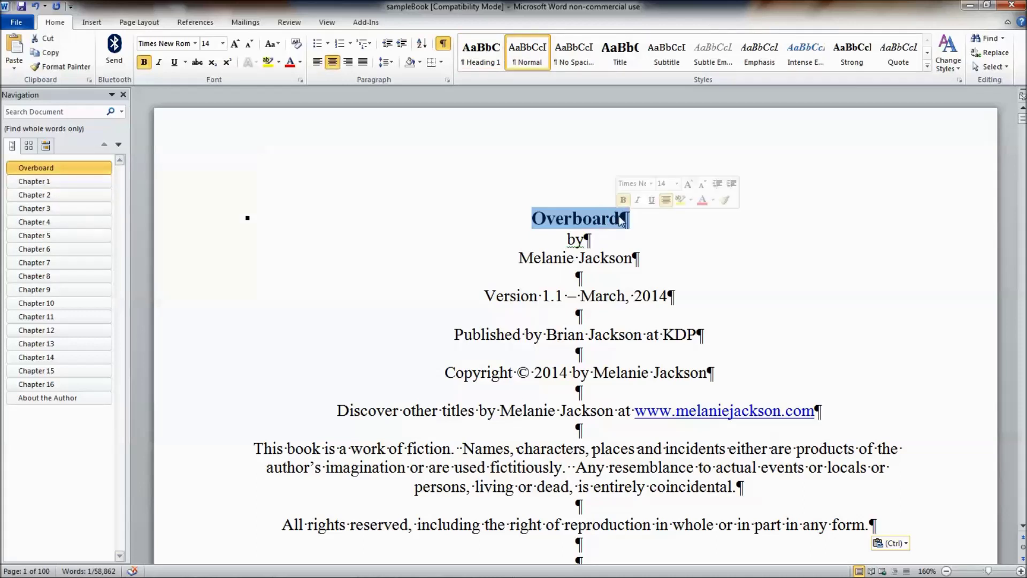
pyautogui.write('Our ')
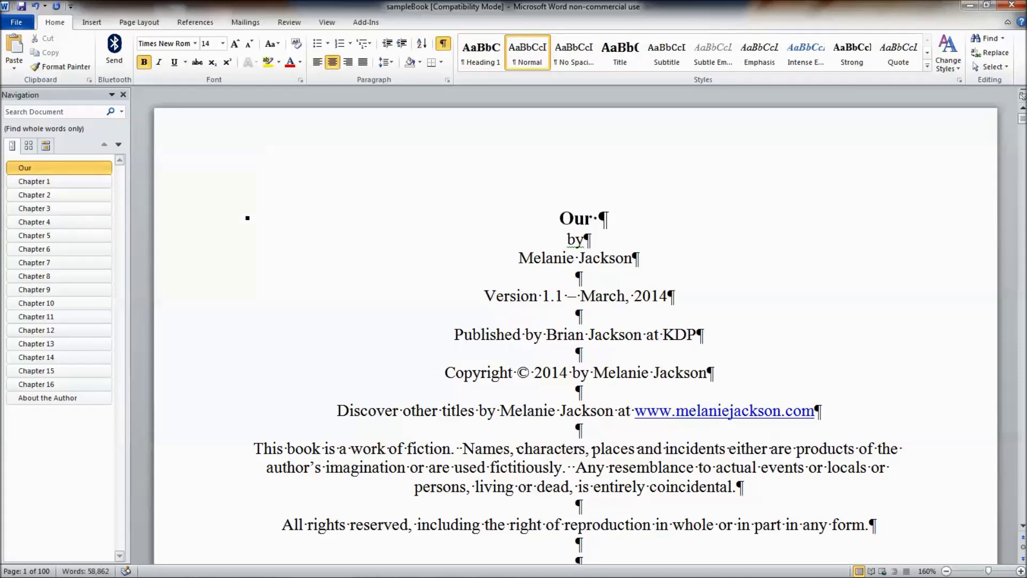
pyautogui.write('Sample D')
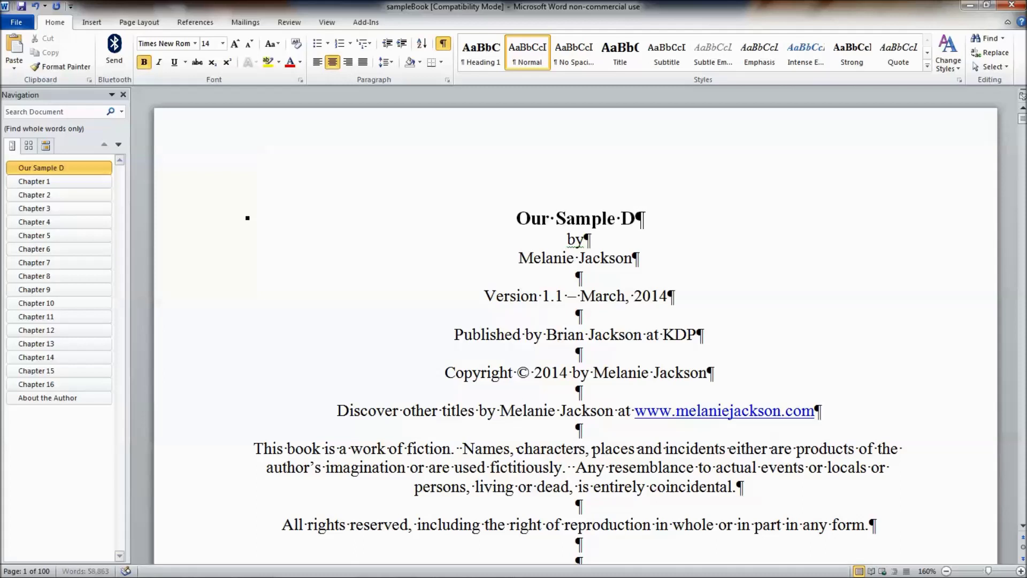
pyautogui.write('ocument')
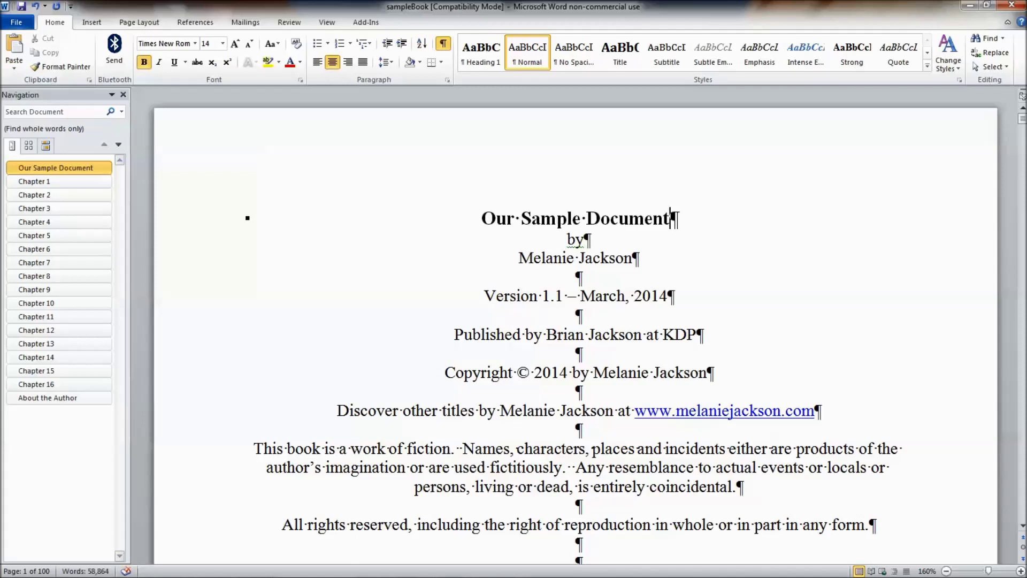
pyautogui.moveTo(633, 261); pyautogui.dragTo(535, 242)
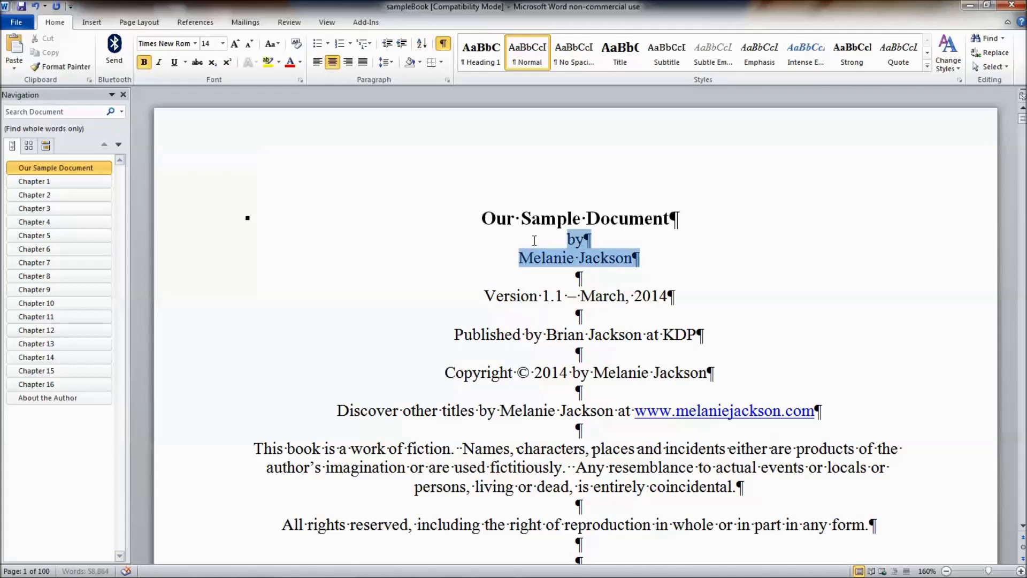
pyautogui.moveTo(633, 259); pyautogui.dragTo(517, 259)
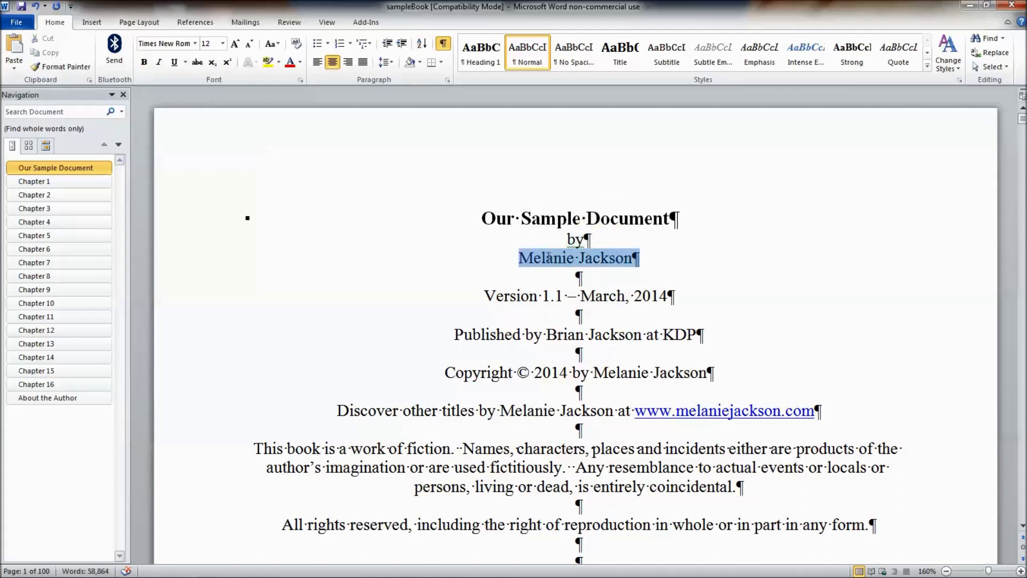
pyautogui.write('Brian Jackson')
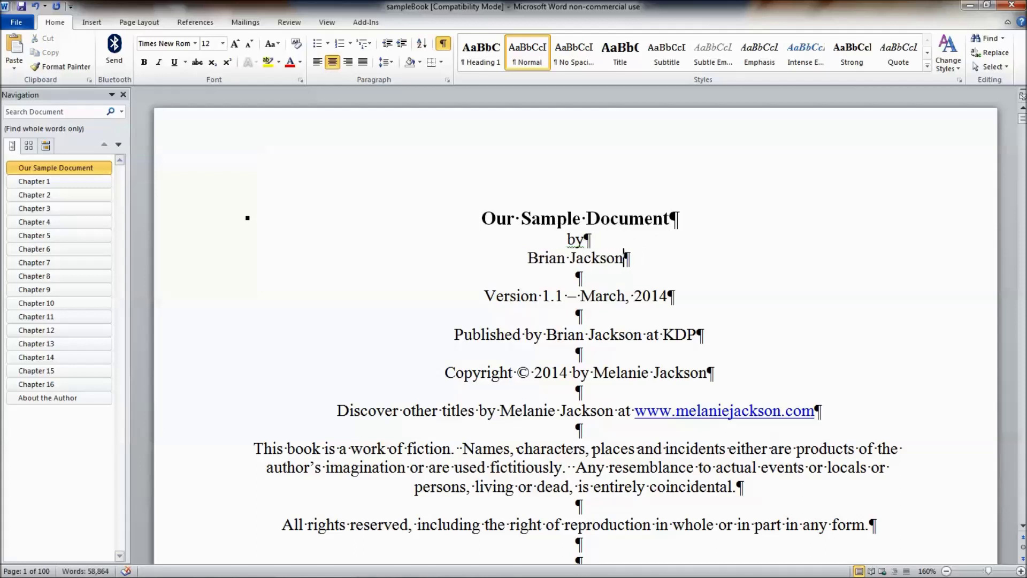
# Step: Set the version to 1.0 and the month to July, and update the copyright line's first name
pyautogui.click(560, 303)
pyautogui.press('BackSpace')
pyautogui.write('0')
pyautogui.click(625, 303)
pyautogui.press('BackSpace')
pyautogui.press('BackSpace')
pyautogui.press('BackSpace')
pyautogui.press('BackSpace')
pyautogui.press('BackSpace')
pyautogui.write('July')
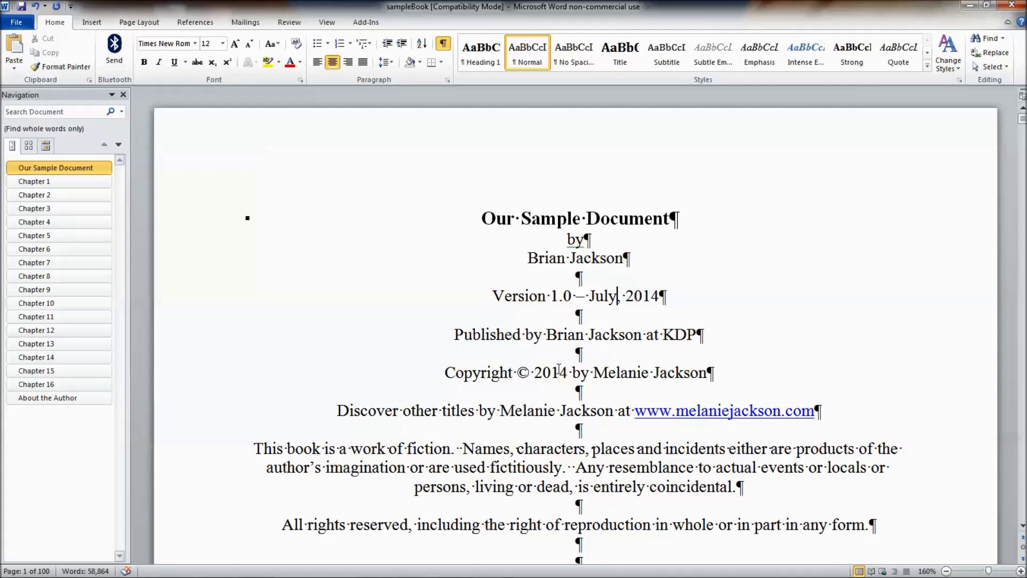
pyautogui.moveTo(597, 373); pyautogui.dragTo(649, 376)
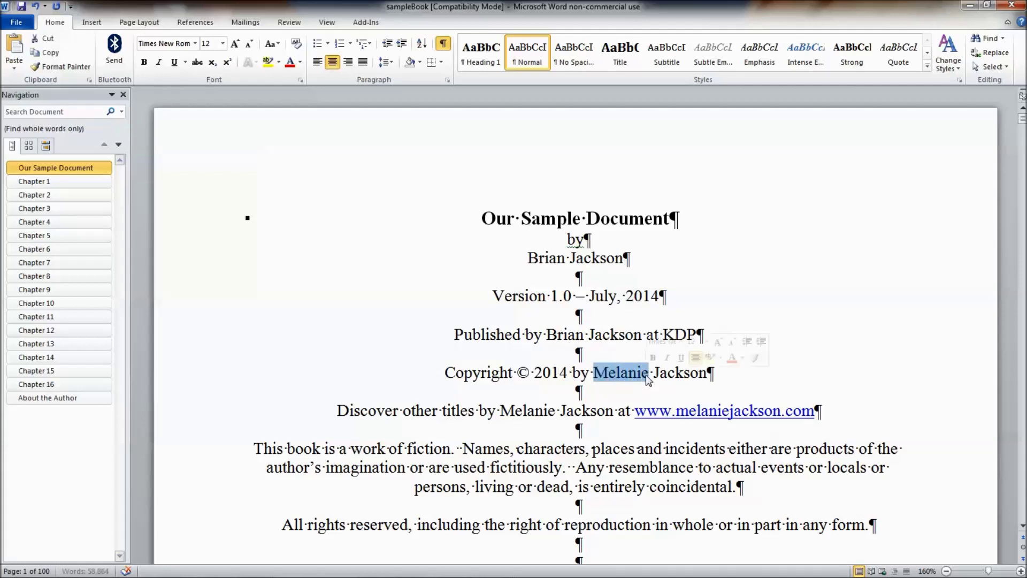
pyautogui.write('Brian')
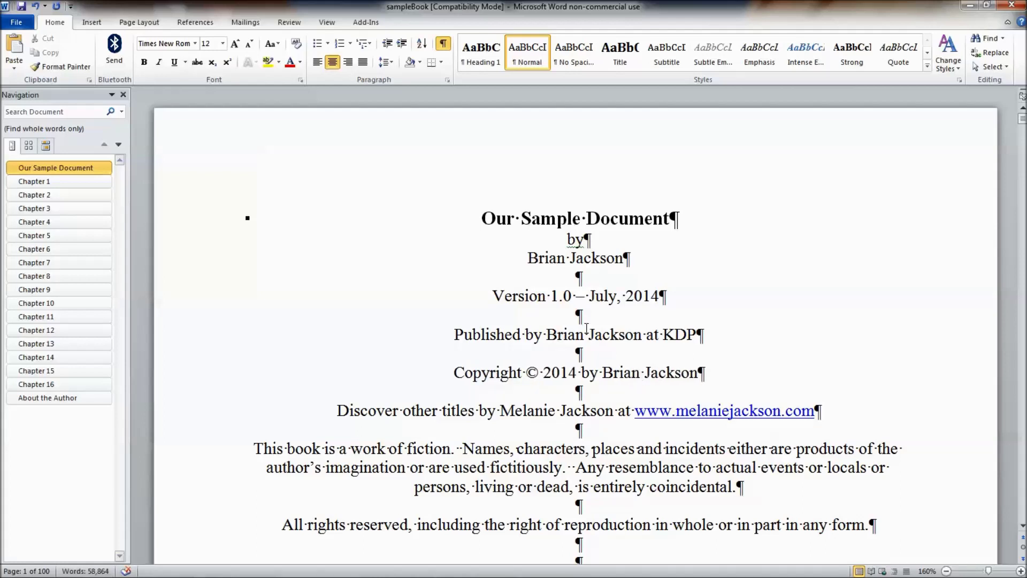
# Step: Rework the version number, finally retyping it as 1.0
pyautogui.click(571, 296)
pyautogui.press('BackSpace')
pyautogui.write('1')
pyautogui.press('BackSpace')
pyautogui.write('2')
pyautogui.press('BackSpace')
pyautogui.write('0')
pyautogui.press('BackSpace')
pyautogui.write('1')
pyautogui.press('BackSpace')
pyautogui.press('BackSpace')
pyautogui.press('BackSpace')
pyautogui.write('1')
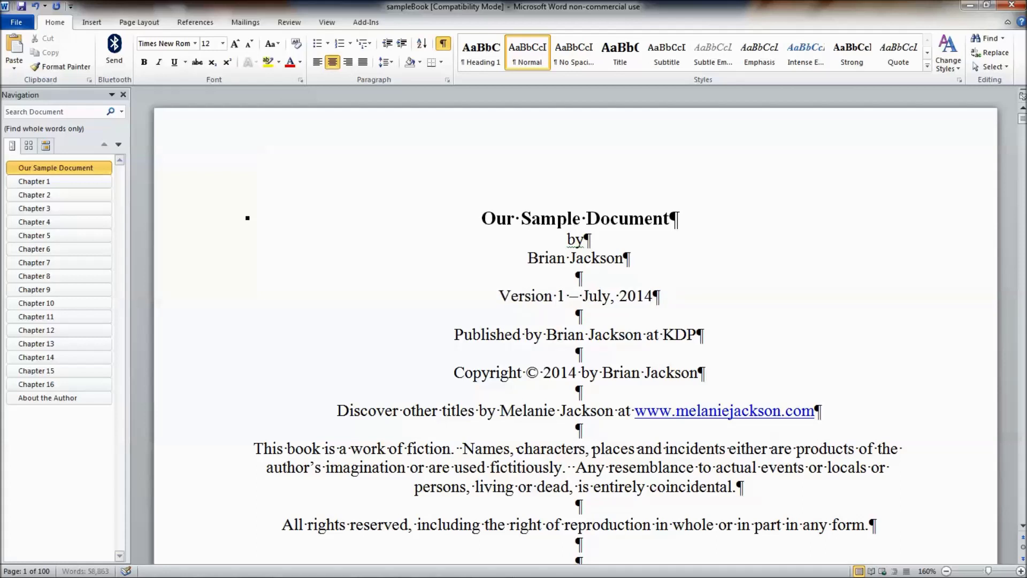
pyautogui.write('.0')
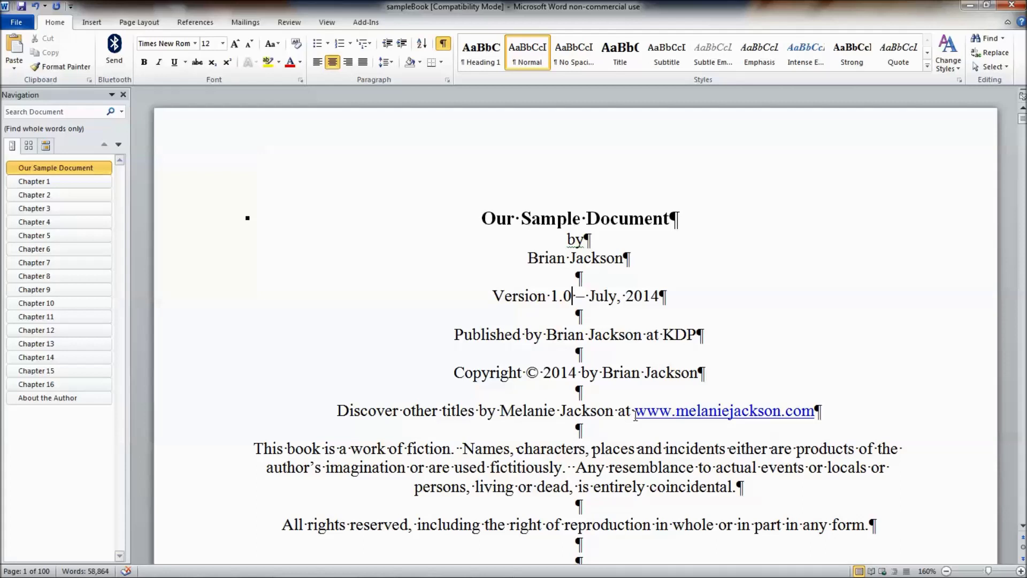
# Step: Replace the first name in the Discover line with the new author's and select the website link
pyautogui.click(505, 412)
pyautogui.moveTo(505, 412); pyautogui.dragTo(550, 414)
pyautogui.write('Brian')
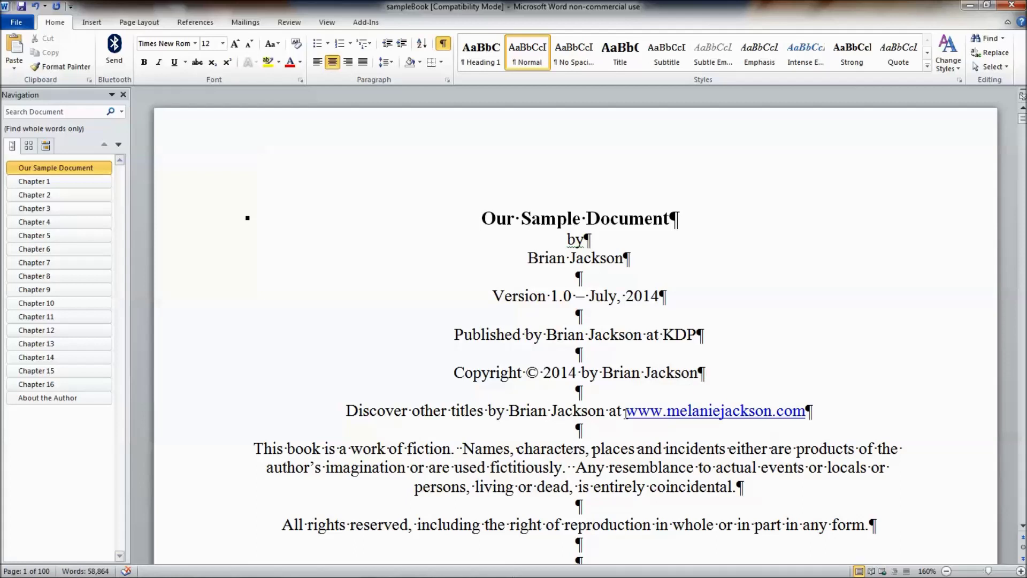
pyautogui.moveTo(625, 412); pyautogui.dragTo(808, 416)
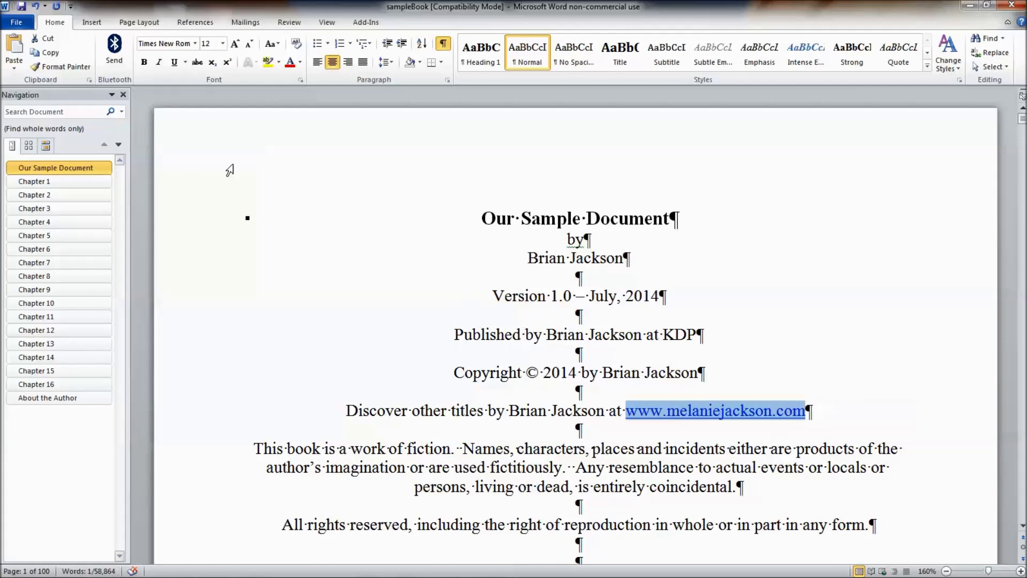
# Step: Edit the Discover link's hyperlink address to the new author's website and confirm
pyautogui.click(90, 25)
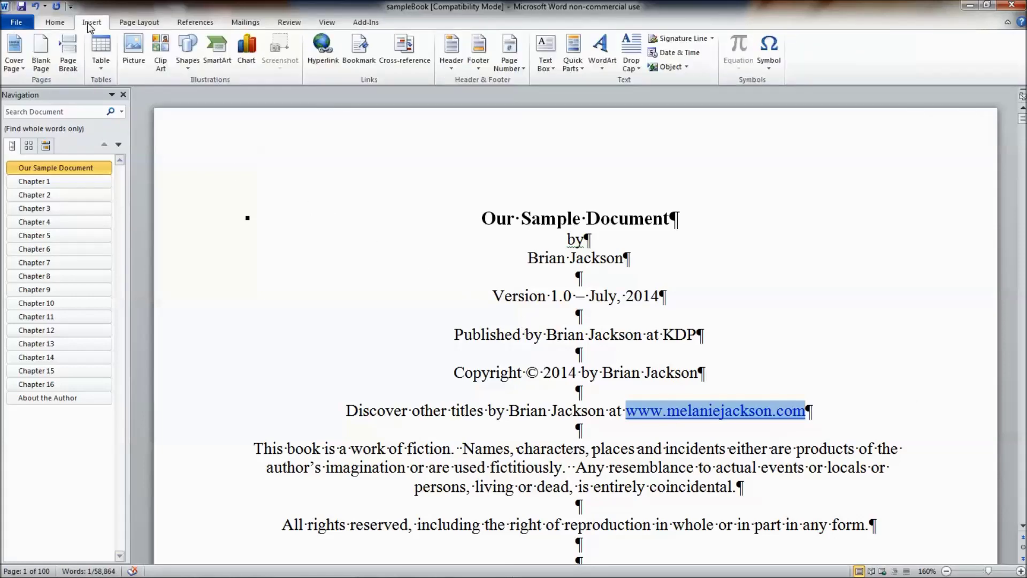
pyautogui.click(318, 60)
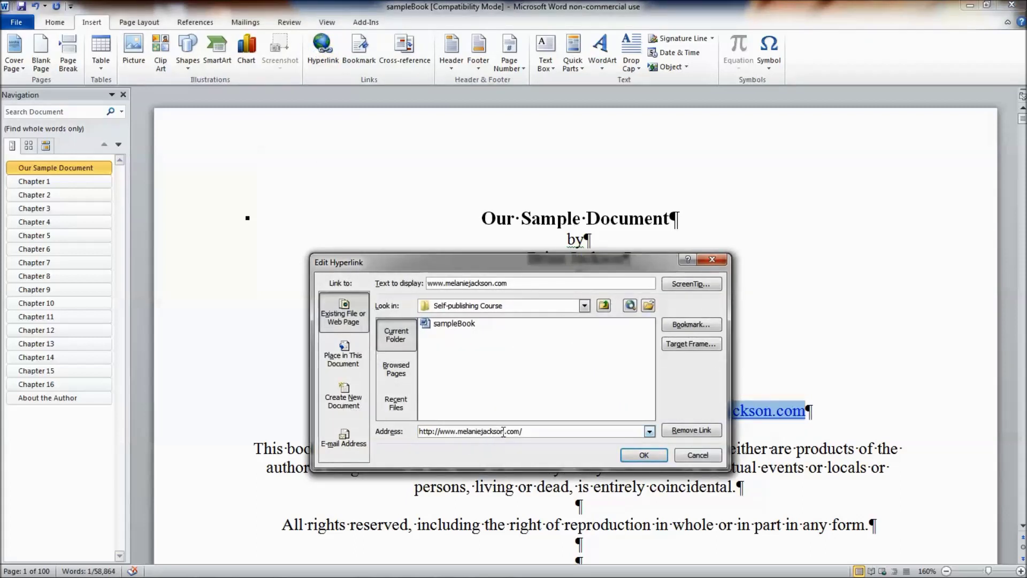
pyautogui.moveTo(503, 431); pyautogui.dragTo(461, 434)
pyautogui.write('author')
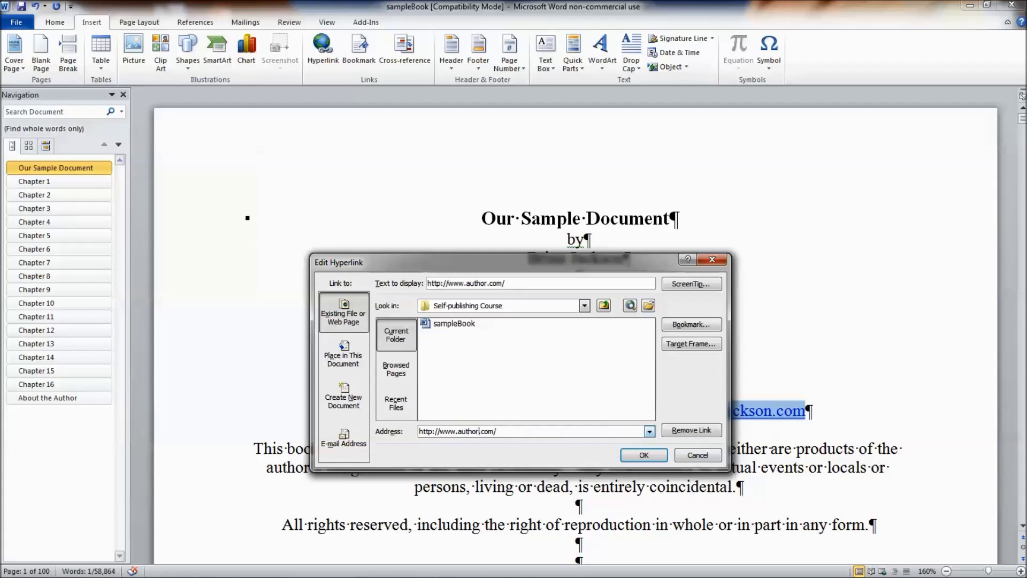
pyautogui.write('Book')
pyautogui.press('BackSpace')
pyautogui.press('BackSpace')
pyautogui.press('BackSpace')
pyautogui.press('BackSpace')
pyautogui.write('brianjackson')
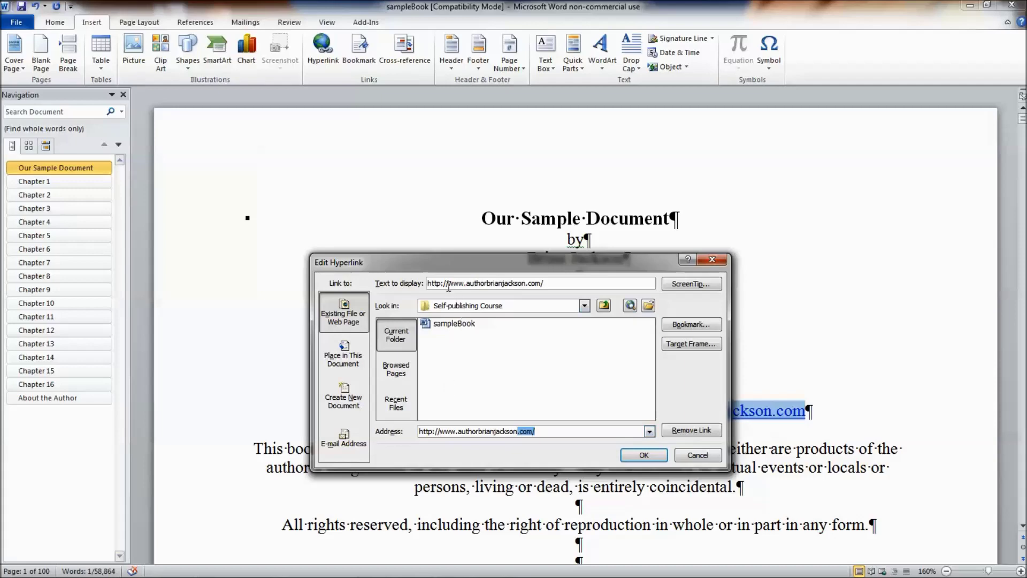
pyautogui.click(641, 453)
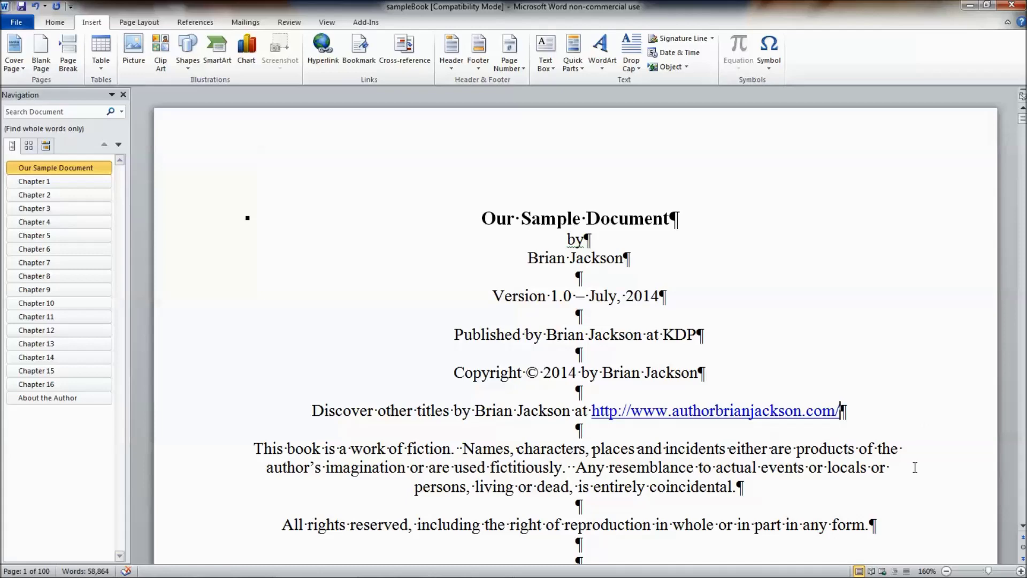
# Step: Switch to overboard - Kindle and scroll to its About the Author page
pyautogui.scroll(-1, 852, 466)
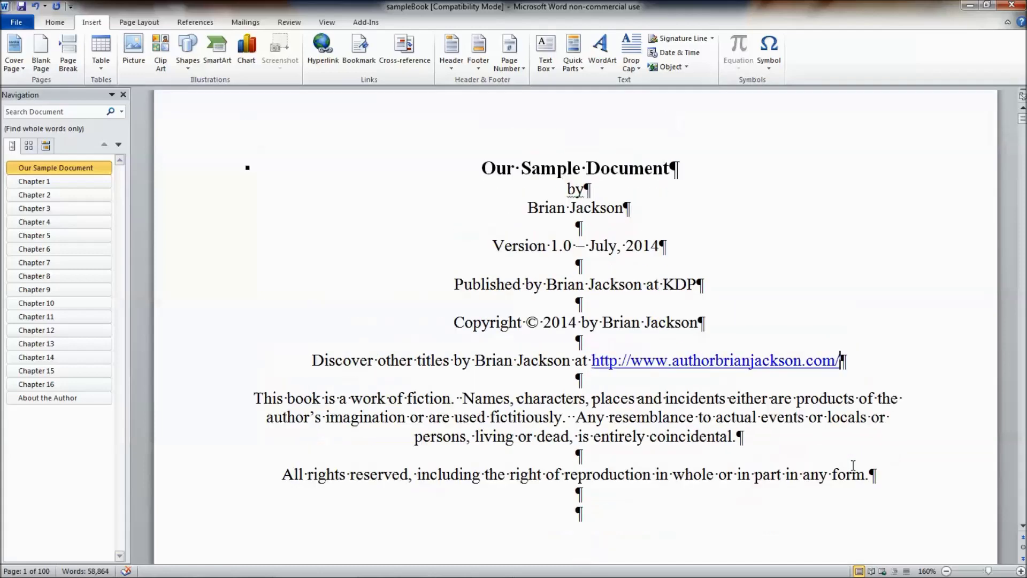
pyautogui.scroll(1, 853, 465)
pyautogui.scroll(-3, 852, 466)
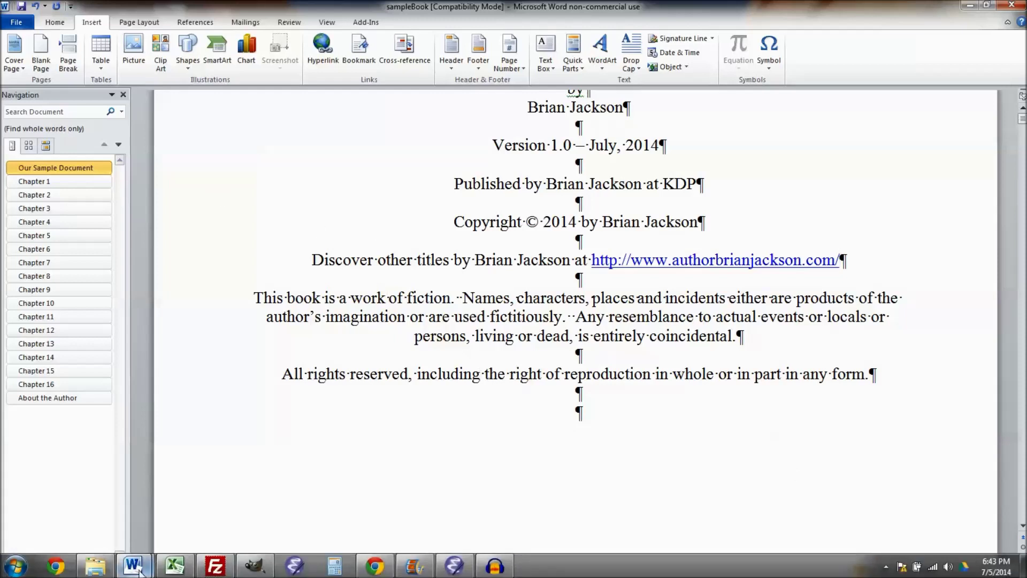
pyautogui.moveTo(144, 570)
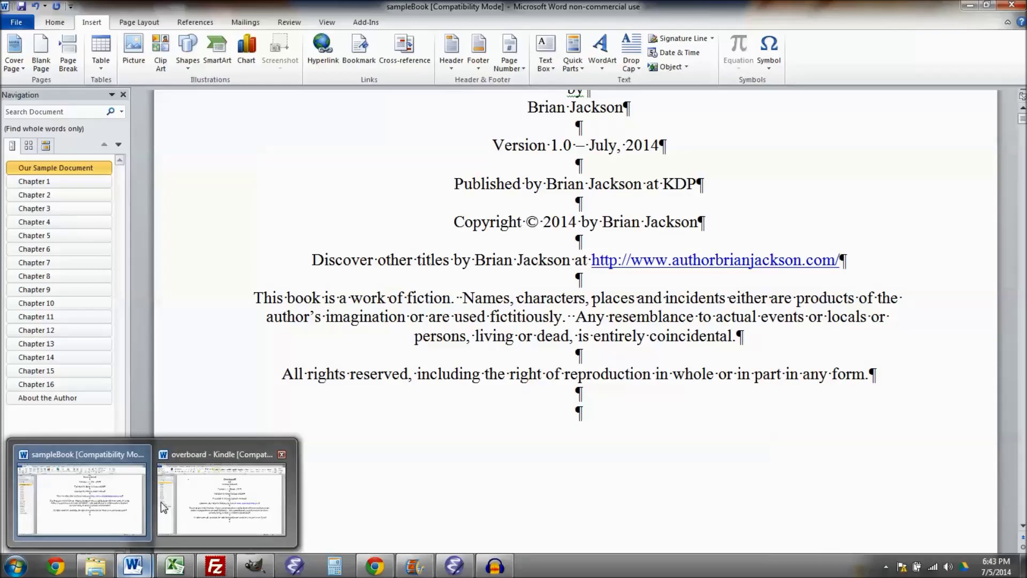
pyautogui.click(181, 502)
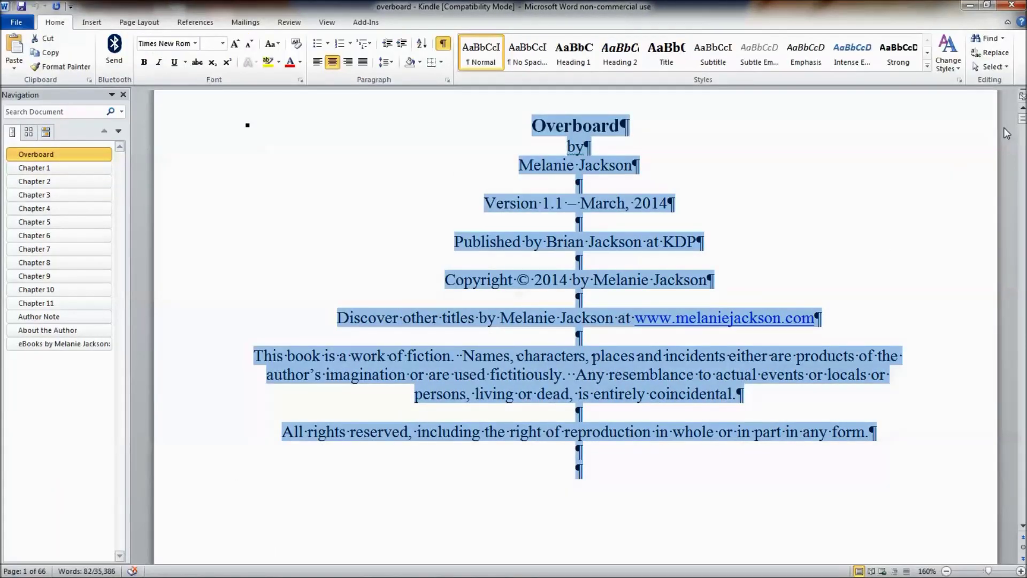
pyautogui.moveTo(1021, 122); pyautogui.dragTo(1007, 501)
pyautogui.scroll(3, 551, 326)
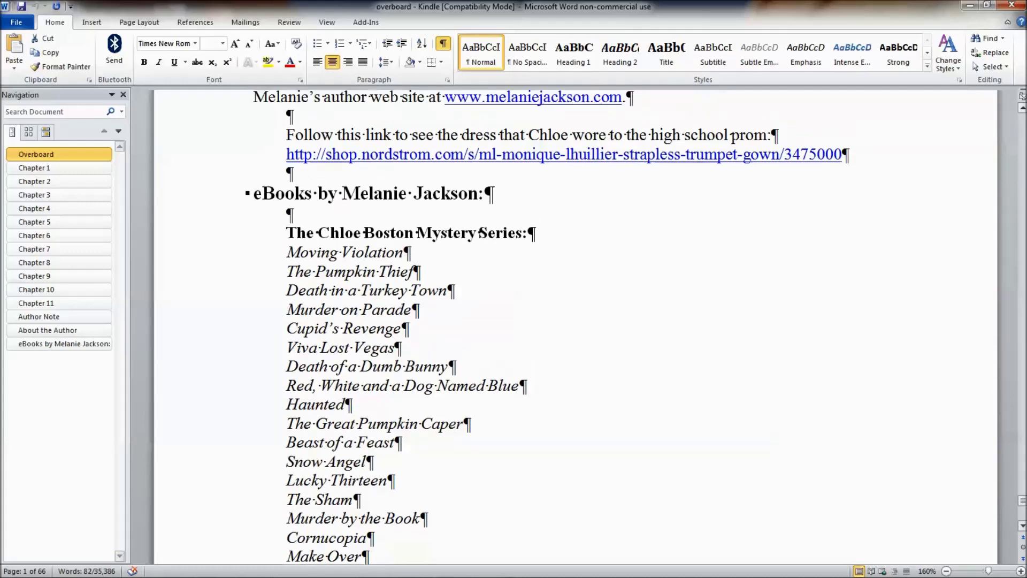
pyautogui.scroll(2, 268, 166)
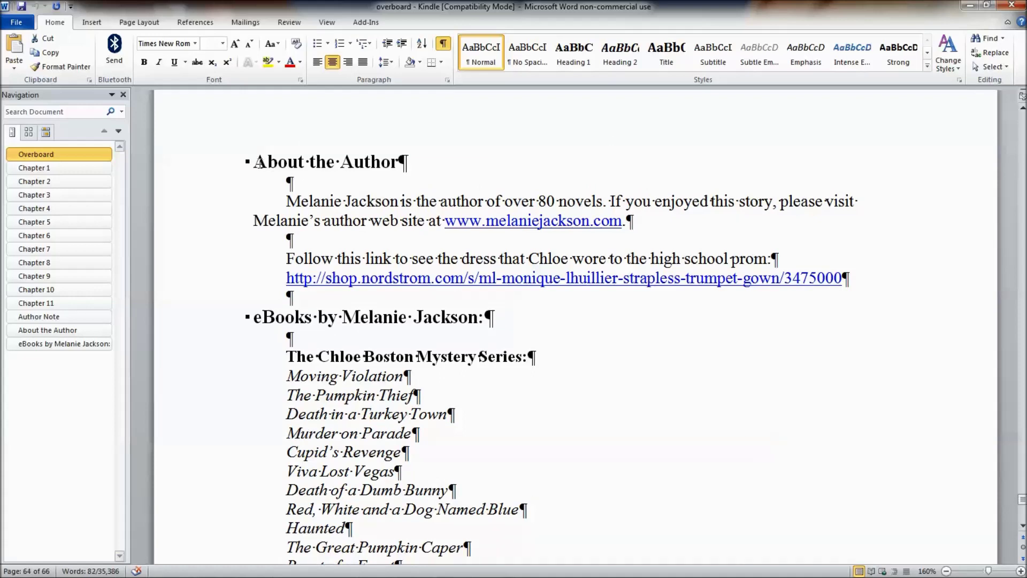
# Step: Copy the About the Author section and eBooks list, then return to sampleBook
pyautogui.moveTo(254, 161); pyautogui.dragTo(506, 401)
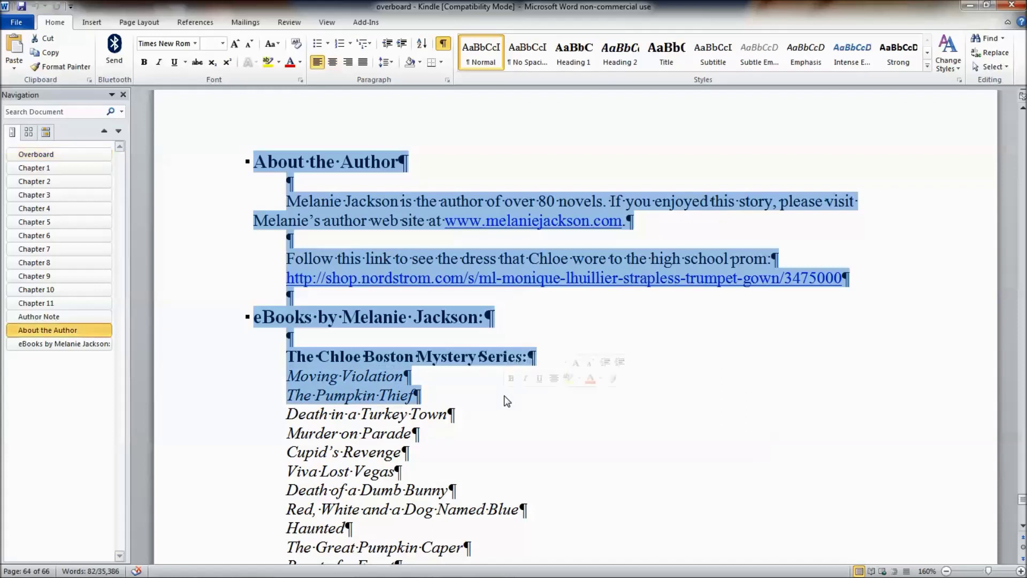
pyautogui.rightClick(438, 360)
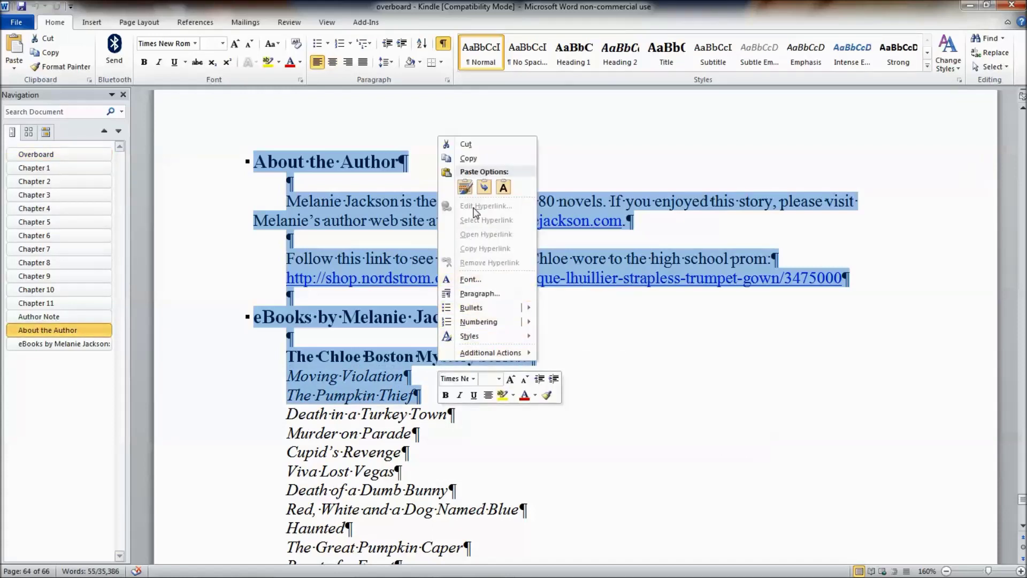
pyautogui.click(469, 159)
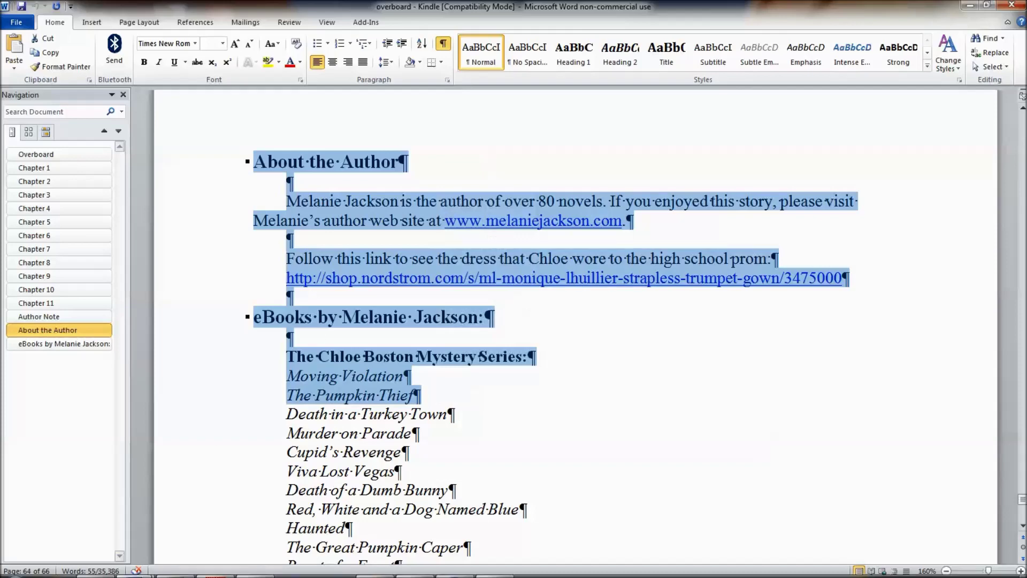
pyautogui.moveTo(127, 568)
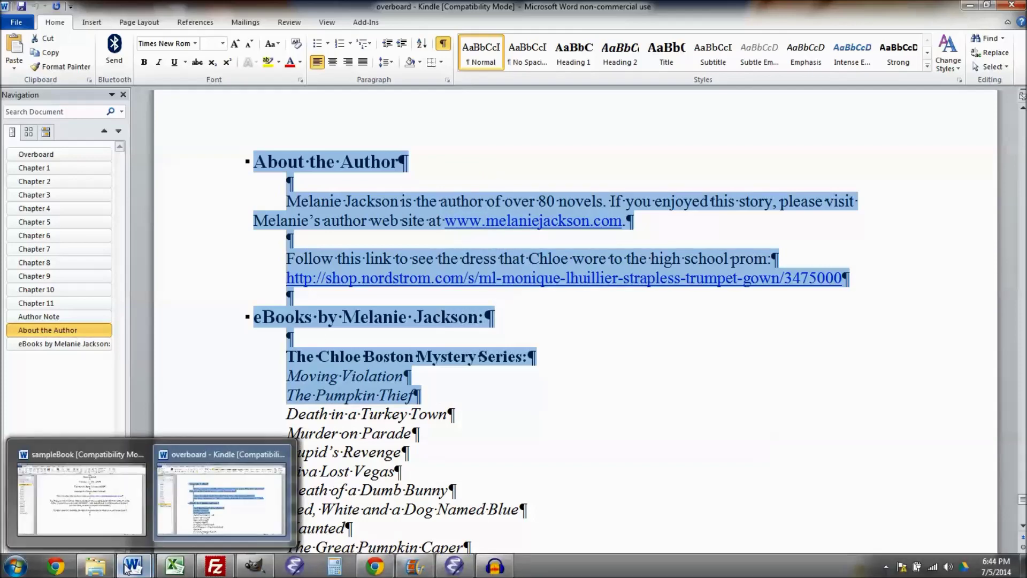
pyautogui.click(114, 522)
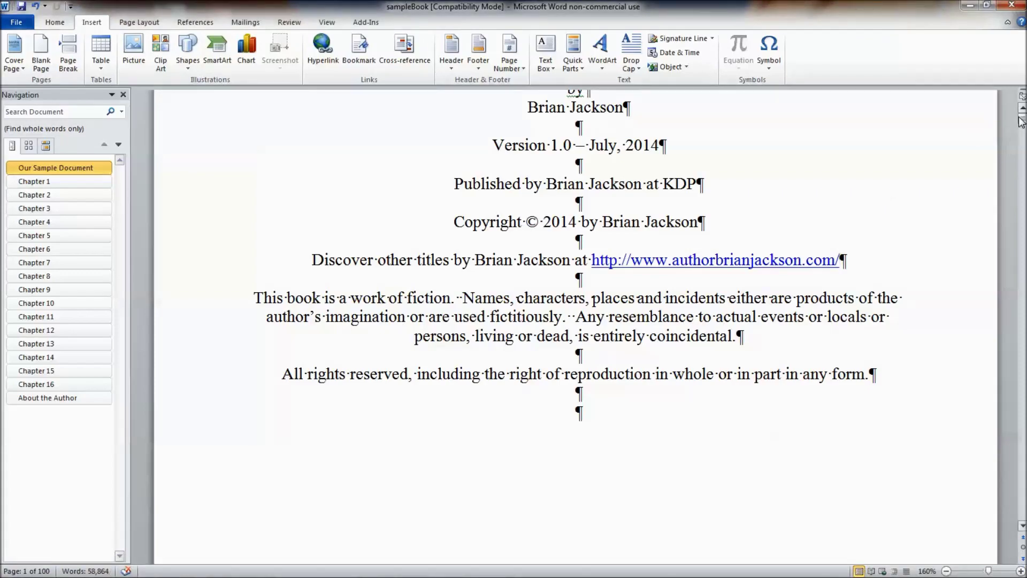
# Step: Paste the author sections at sampleBook's end with Keep Source Formatting, then select the bio's first sentence
pyautogui.moveTo(1022, 123); pyautogui.dragTo(1010, 515)
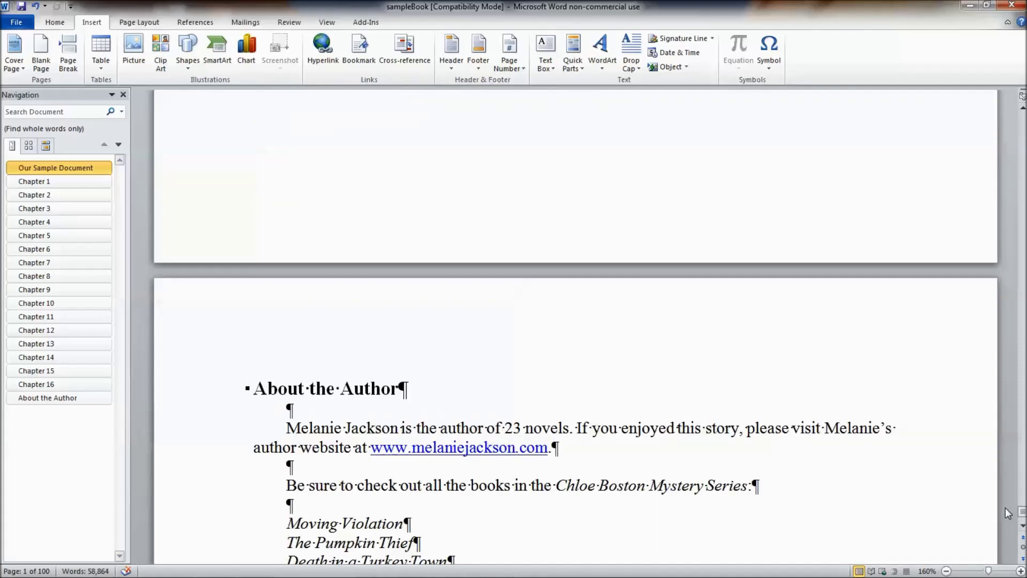
pyautogui.click(260, 391)
pyautogui.rightClick(260, 391)
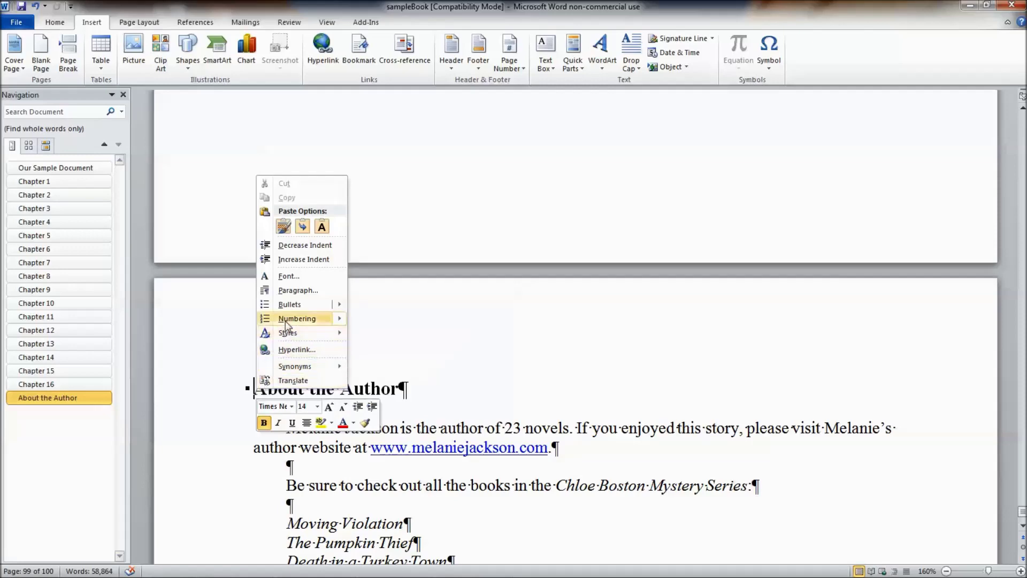
pyautogui.click(284, 226)
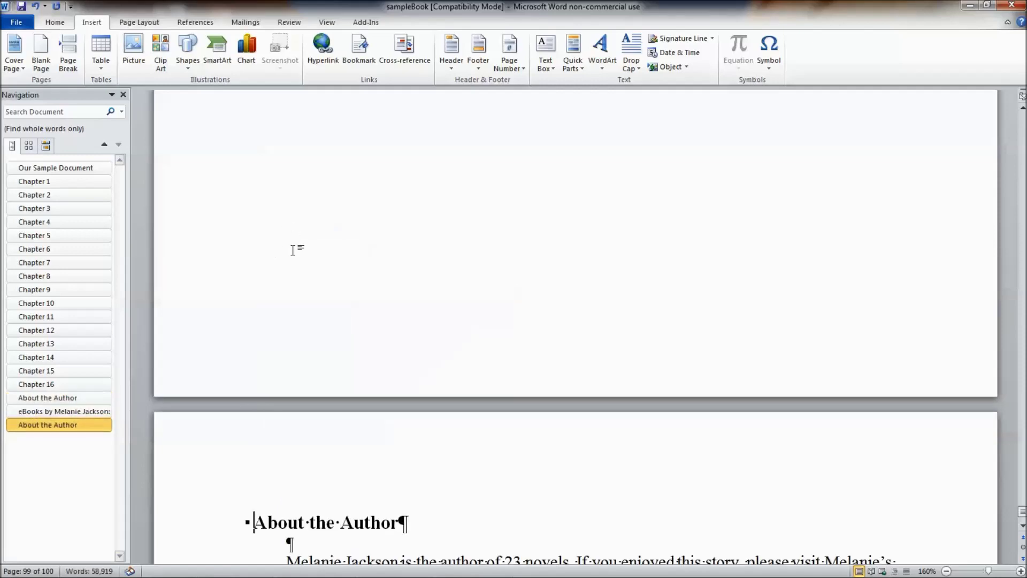
pyautogui.scroll(4, 330, 287)
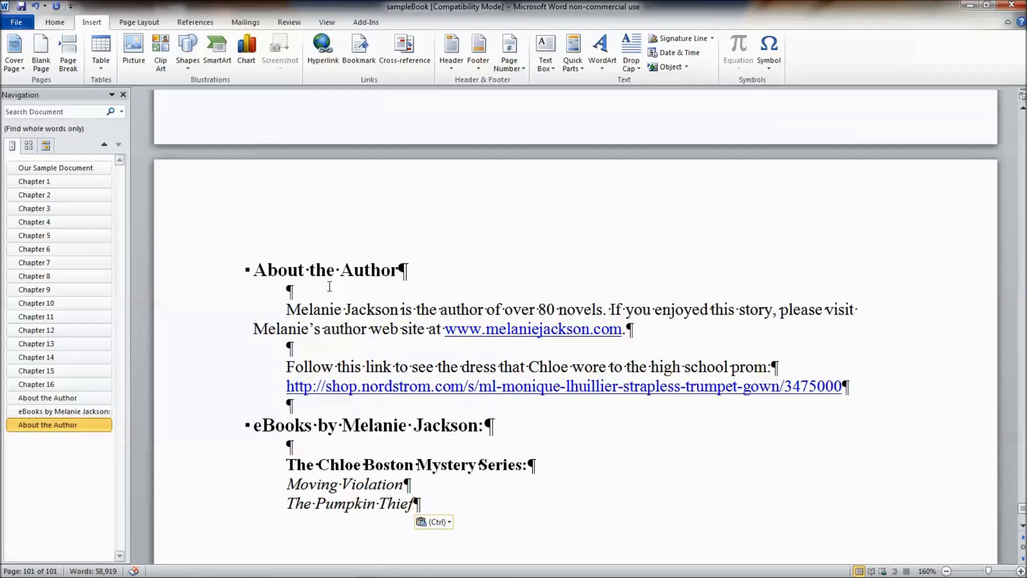
pyautogui.scroll(-1, 329, 287)
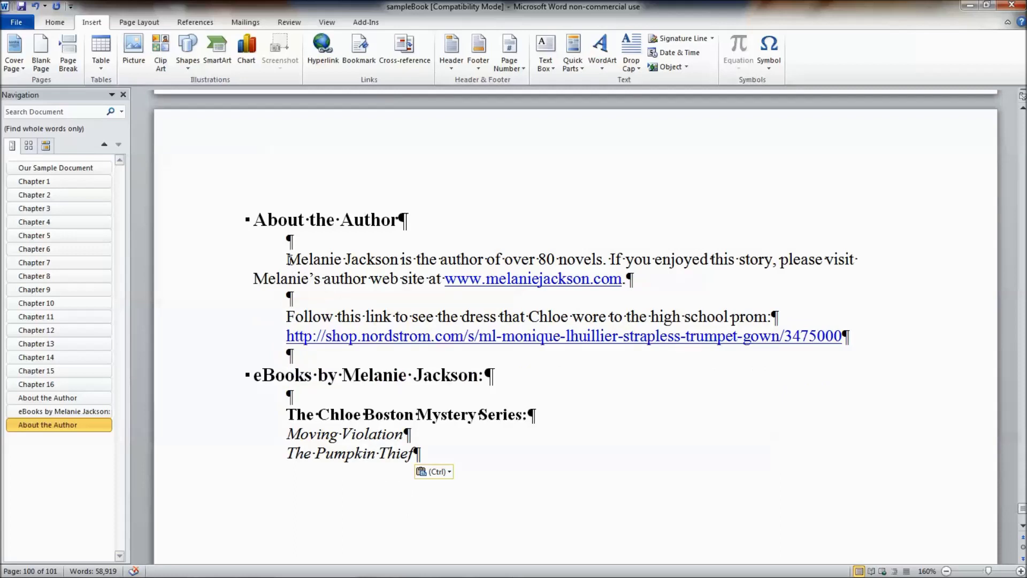
pyautogui.moveTo(287, 260); pyautogui.dragTo(427, 271)
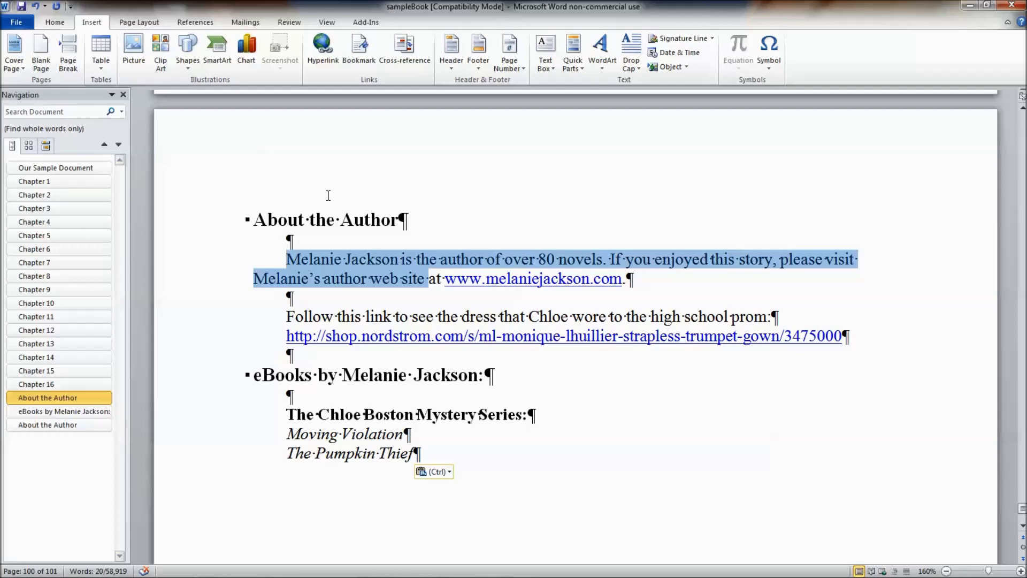
pyautogui.click(24, 26)
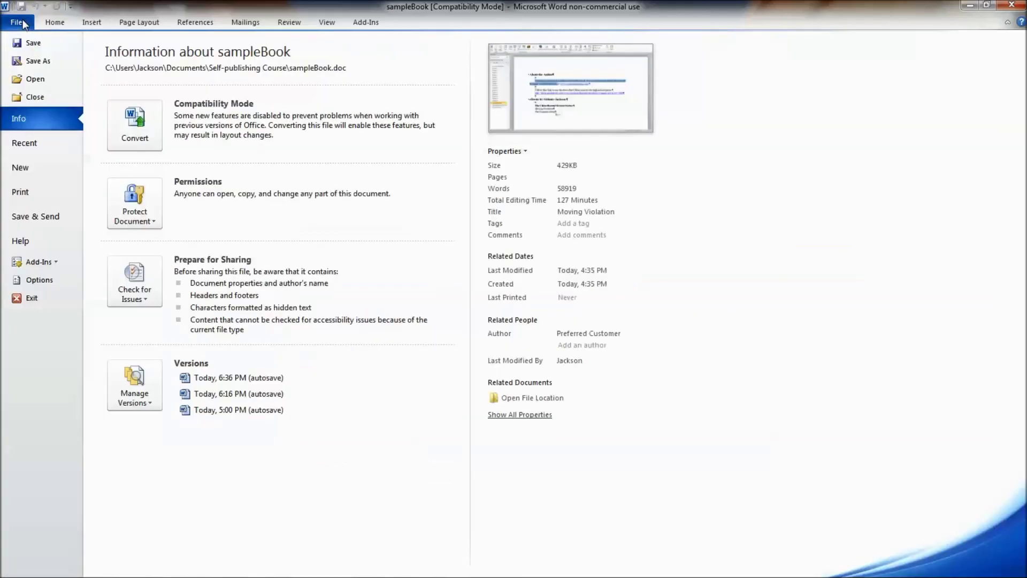
pyautogui.click(38, 62)
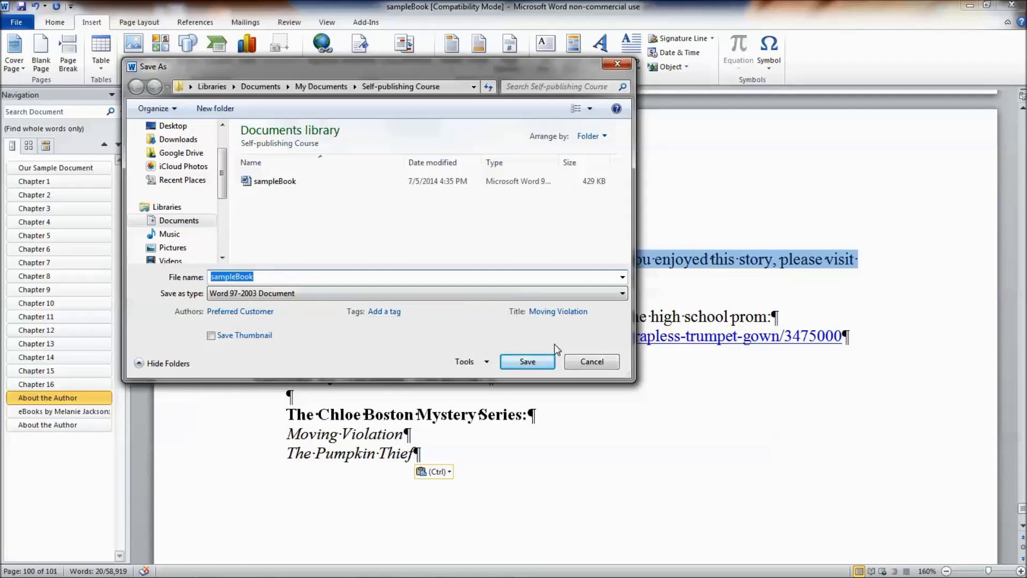
pyautogui.click(596, 363)
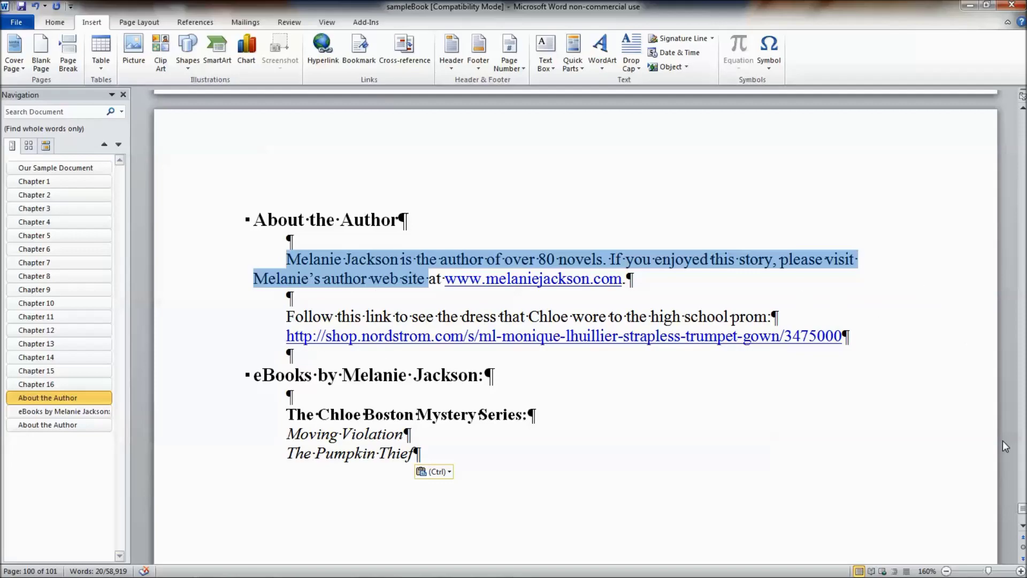
# Step: Apply the Heading 1 style to the selected first sentence of the author bio
pyautogui.moveTo(1019, 504); pyautogui.dragTo(1019, 112)
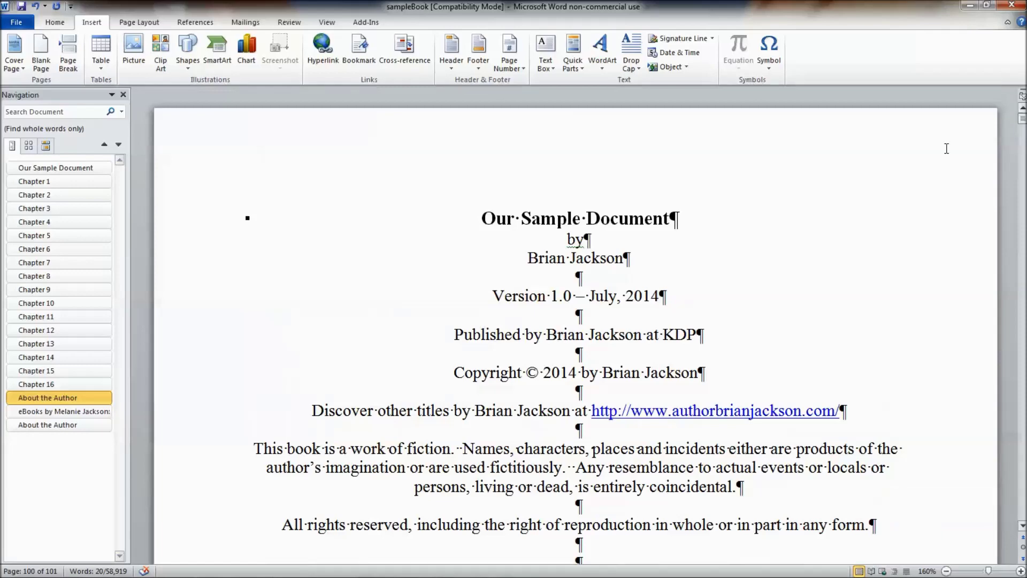
pyautogui.scroll(-15, 472, 305)
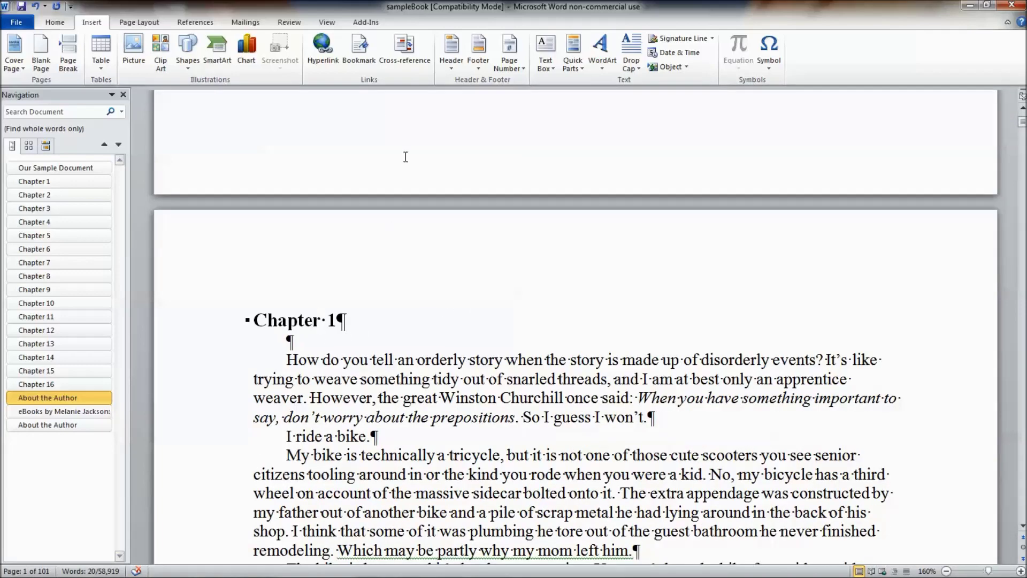
pyautogui.click(58, 22)
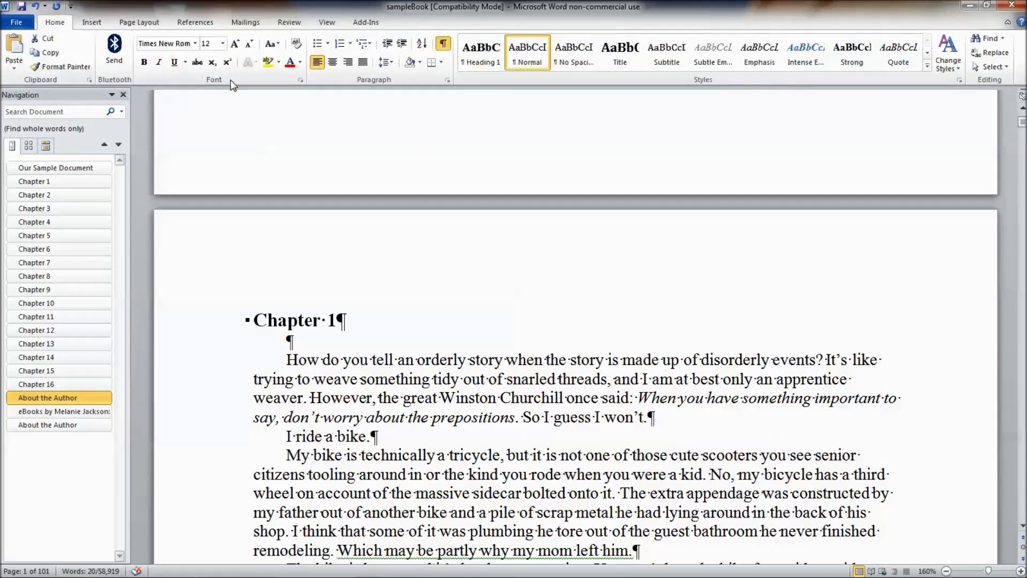
pyautogui.click(466, 61)
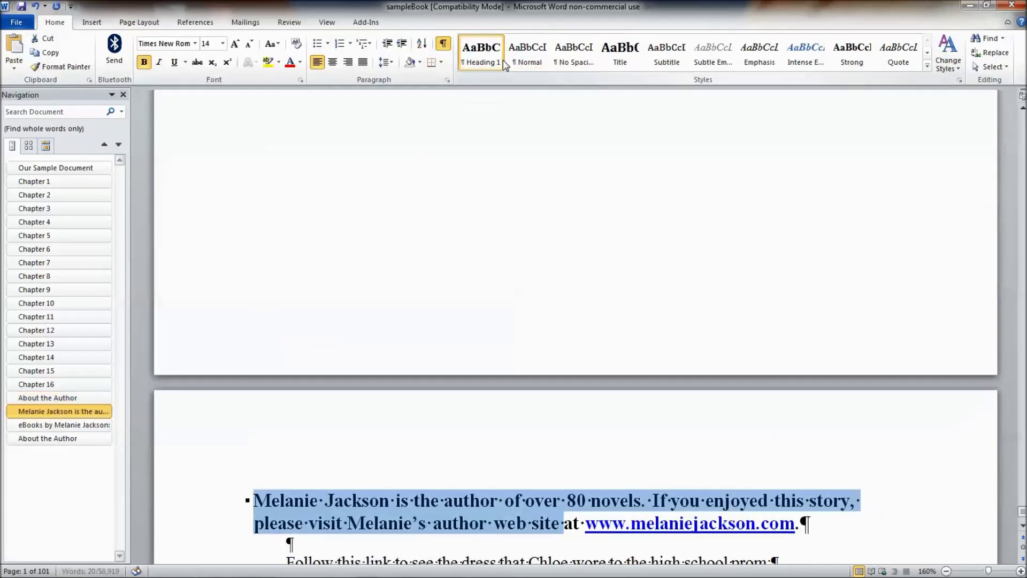